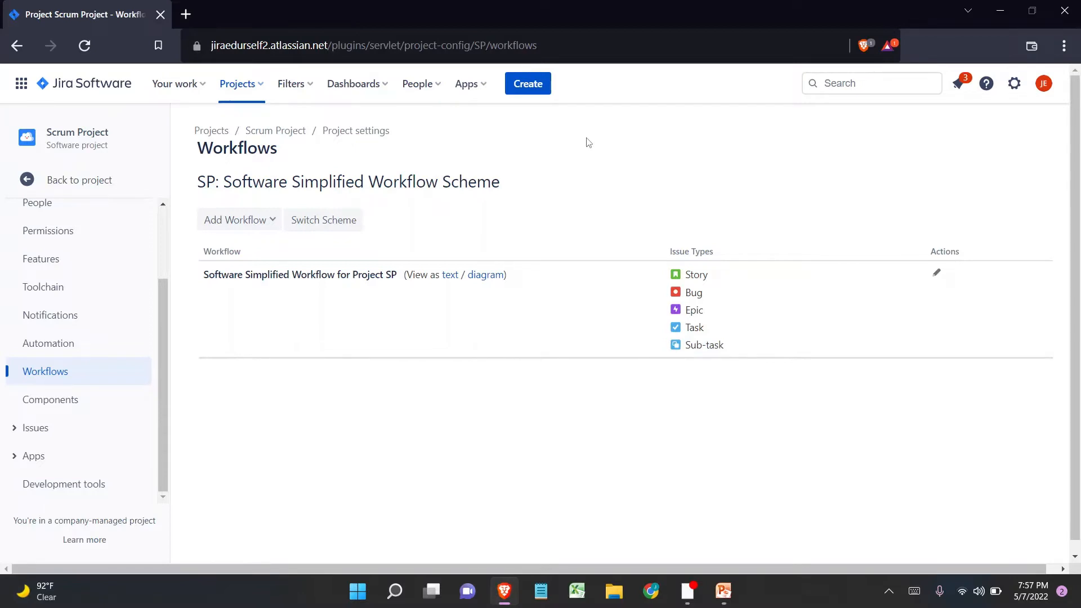
# - Open the Workflows page in the Jira issue settings and look through the inactive and active workflows
pyautogui.click(102, 83)
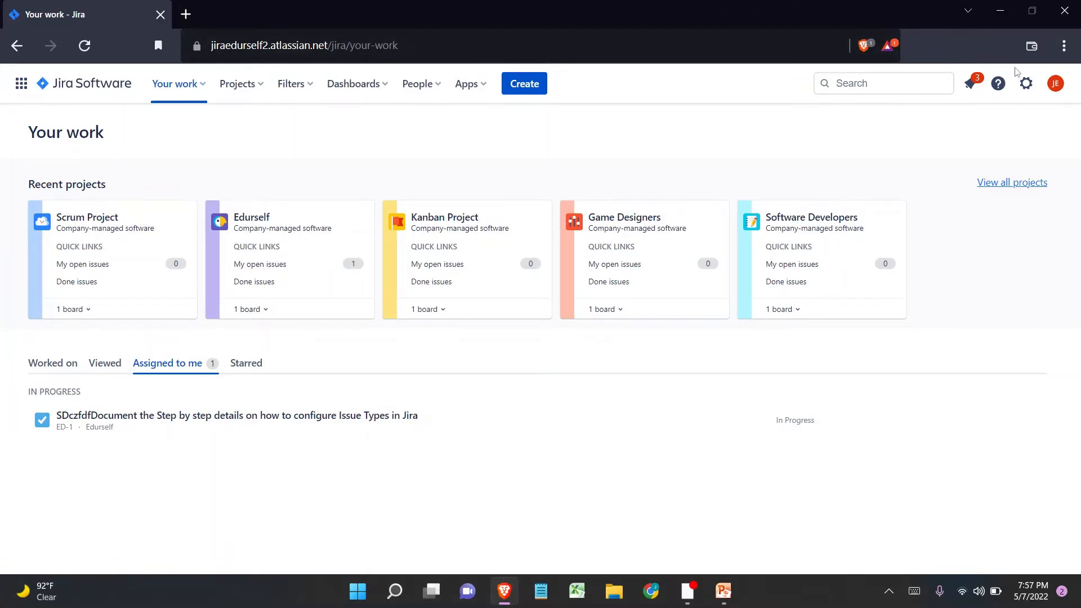
pyautogui.click(1024, 83)
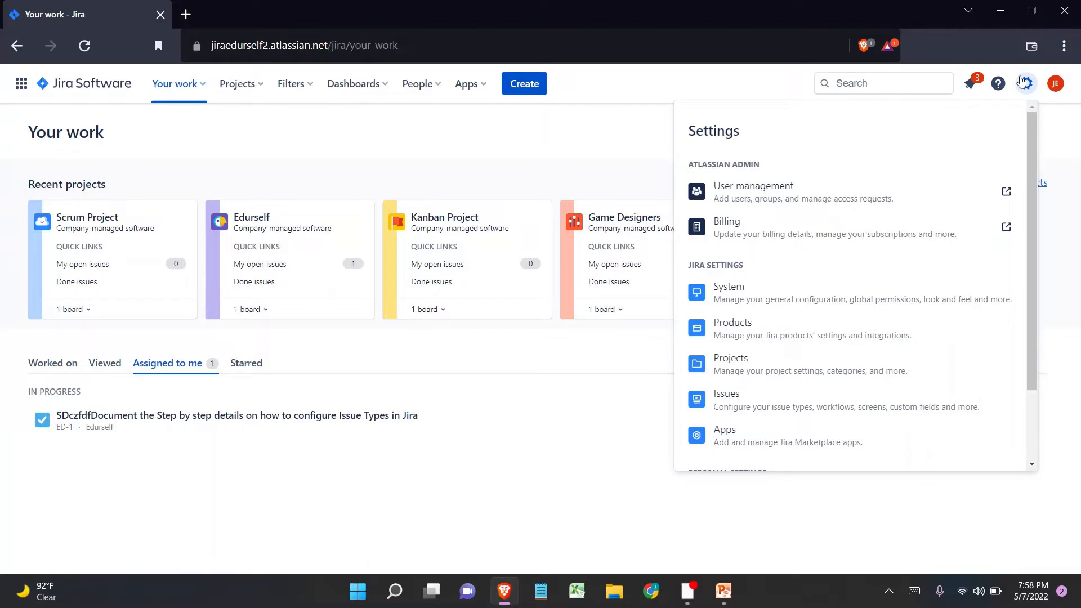
pyautogui.click(815, 406)
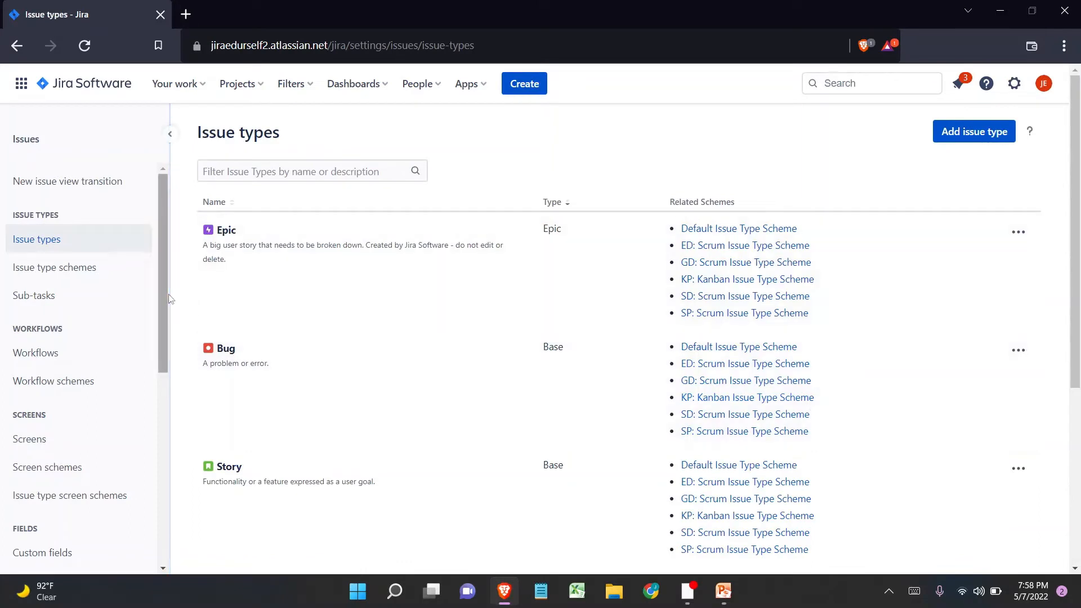
pyautogui.scroll(-2, 30, 284)
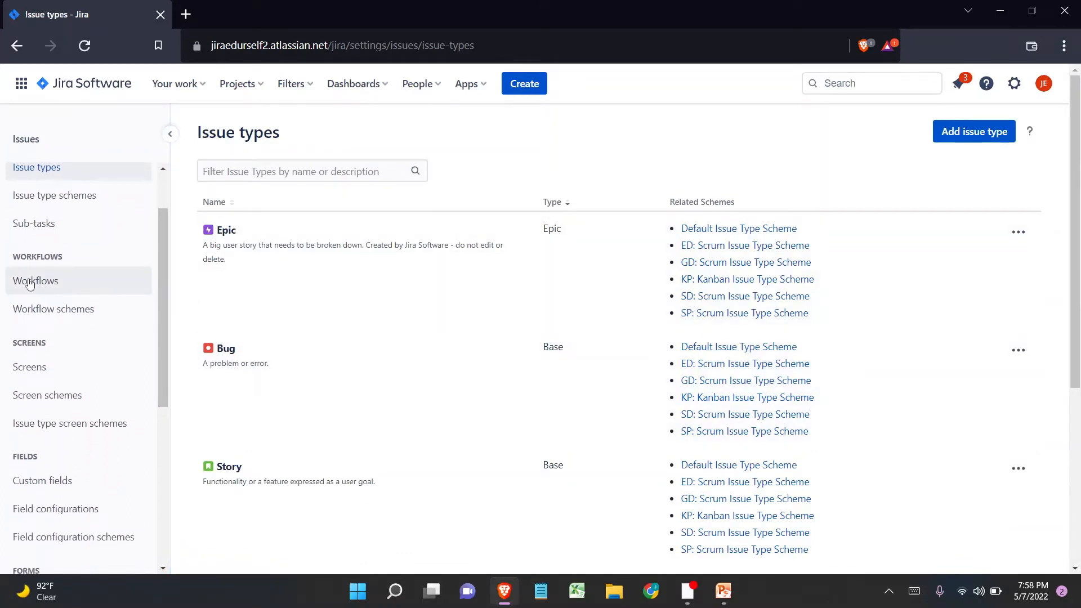
pyautogui.moveTo(13, 256); pyautogui.dragTo(66, 264)
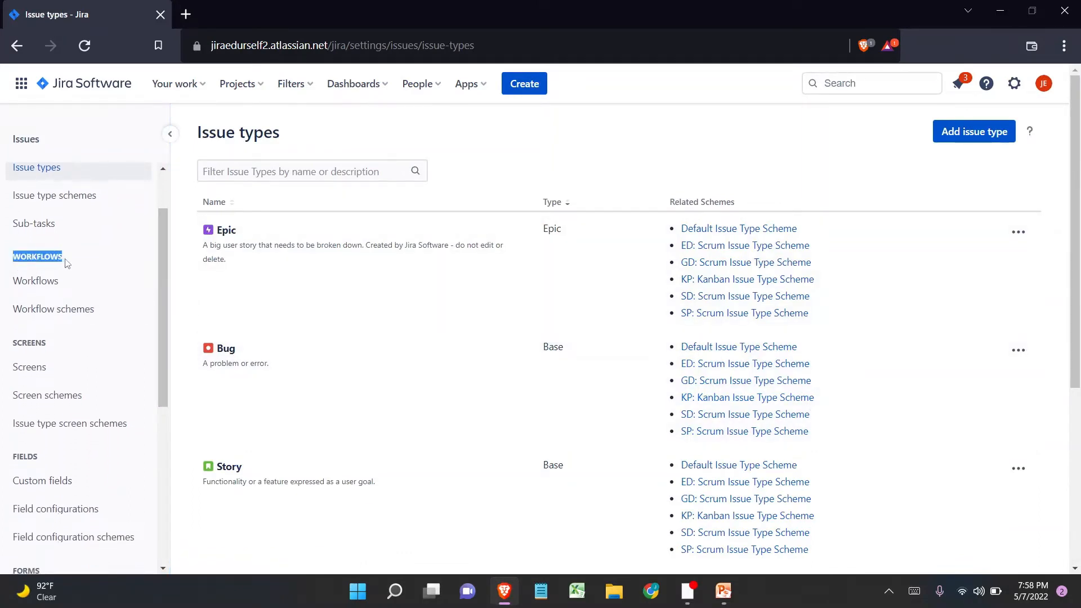
pyautogui.click(67, 284)
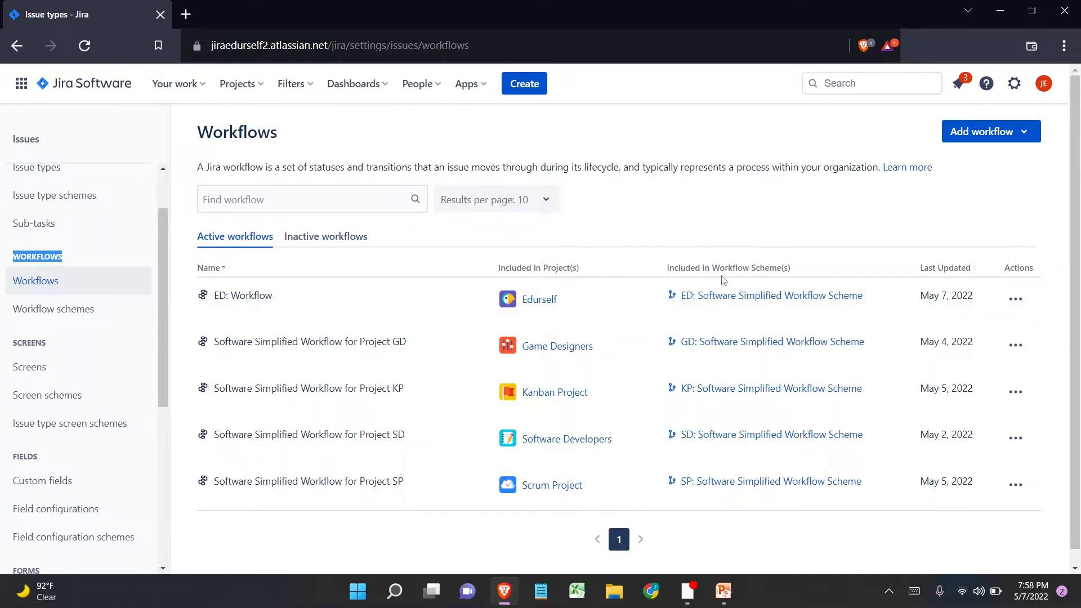
pyautogui.click(330, 234)
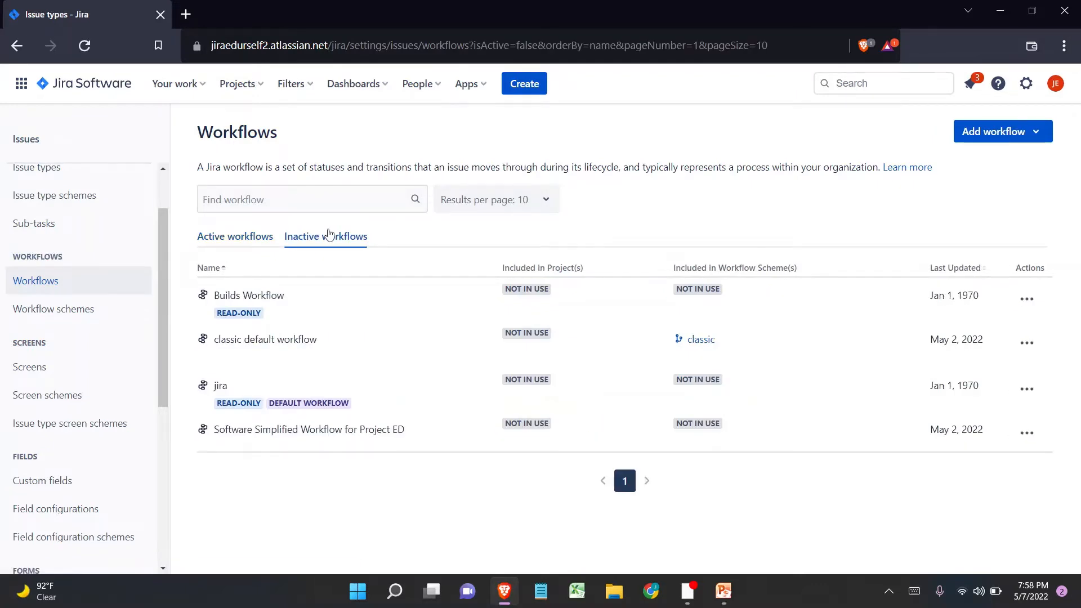
pyautogui.click(248, 236)
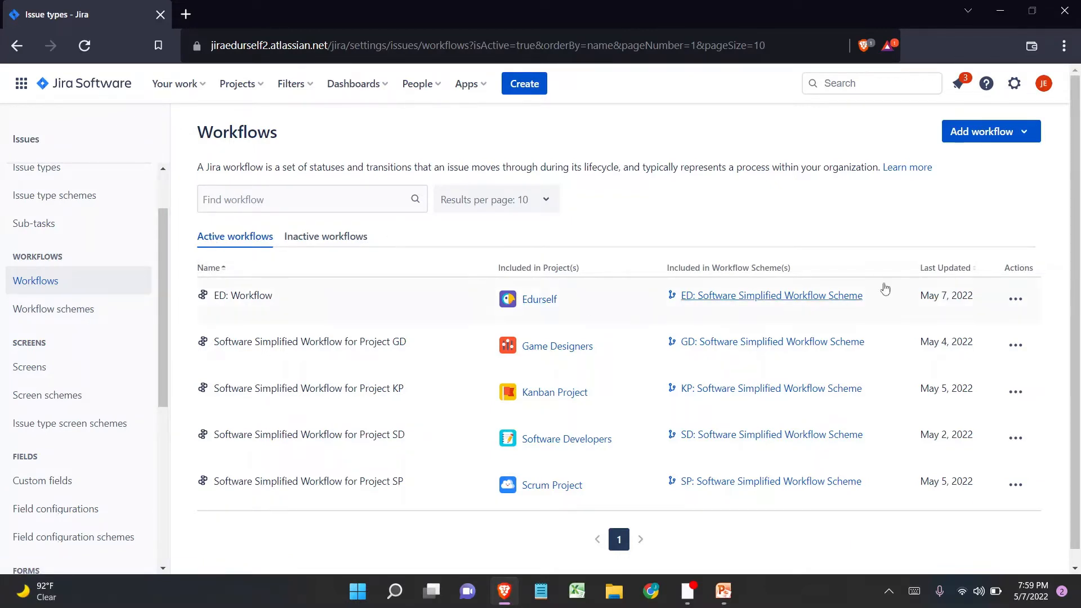
# - Create a new workflow named "SP: Bug Workflow" with an empty description
pyautogui.click(994, 134)
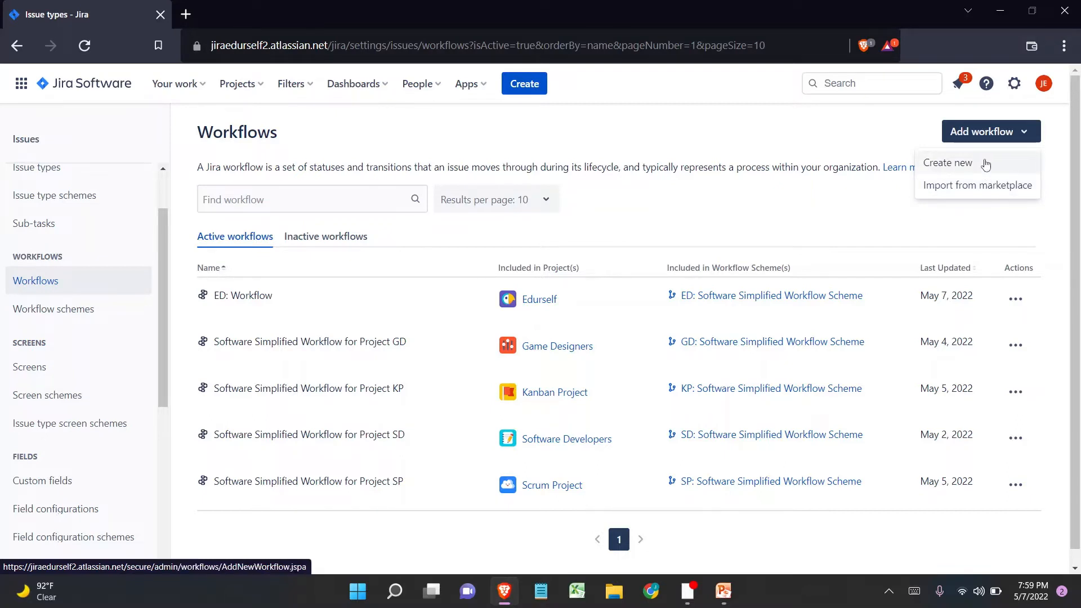
pyautogui.click(949, 165)
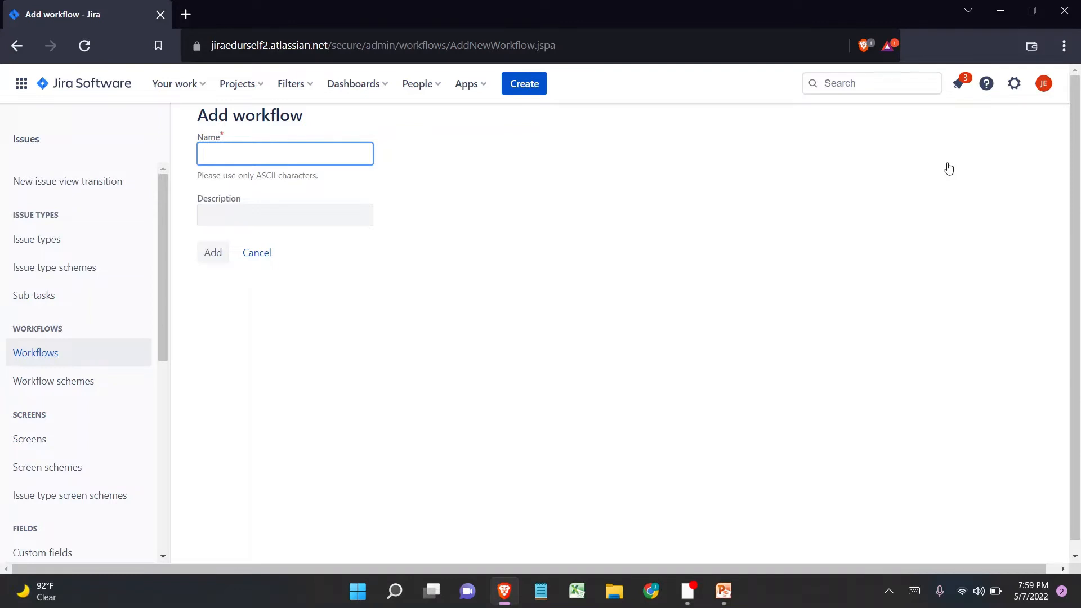
pyautogui.write('SP')
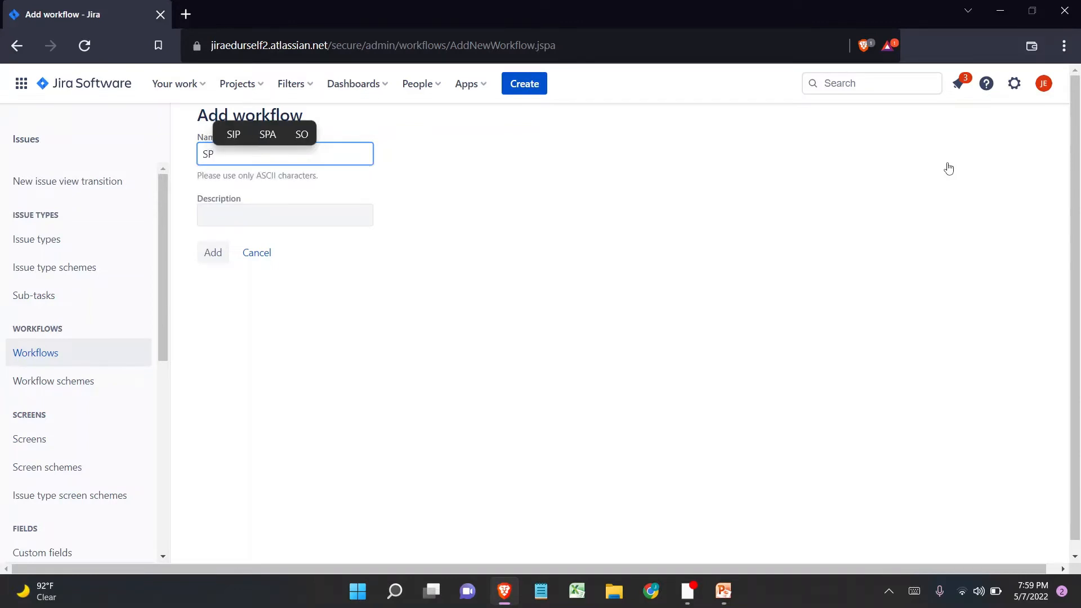
pyautogui.write(': ')
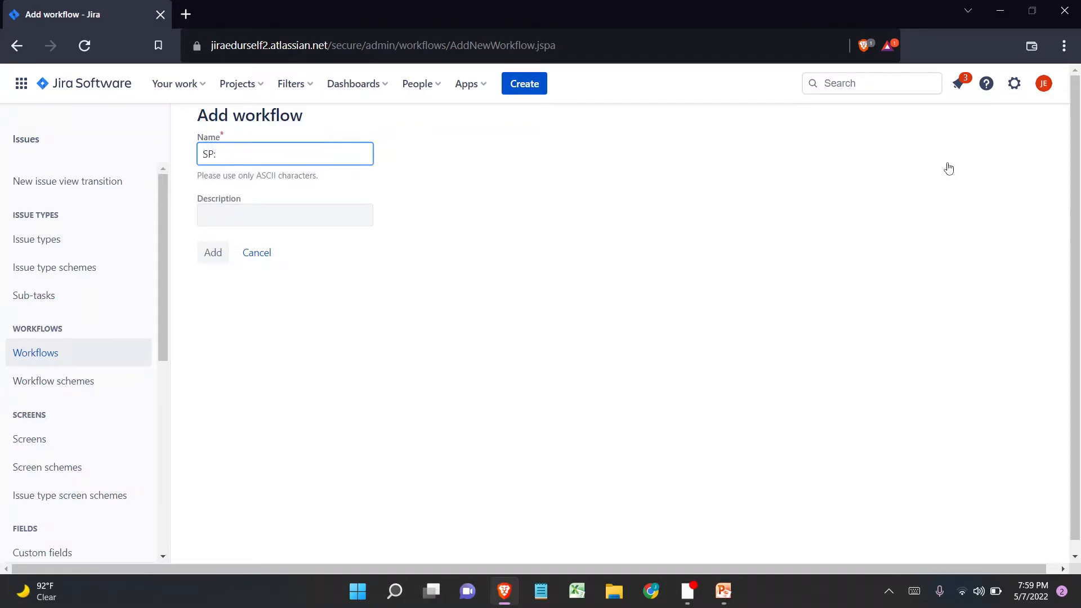
pyautogui.write('Bug ')
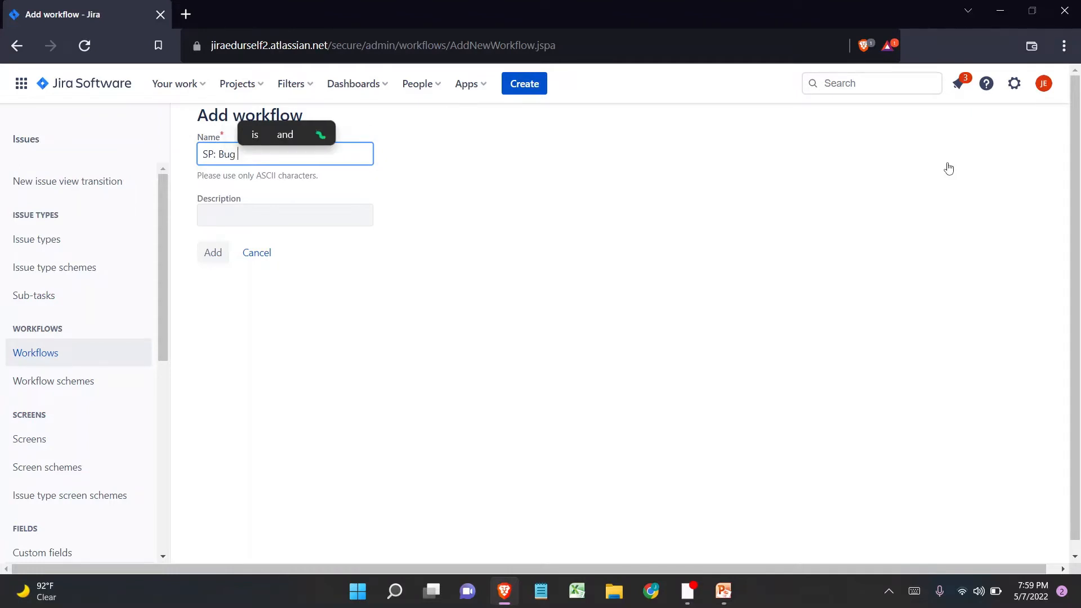
pyautogui.write('Workflow')
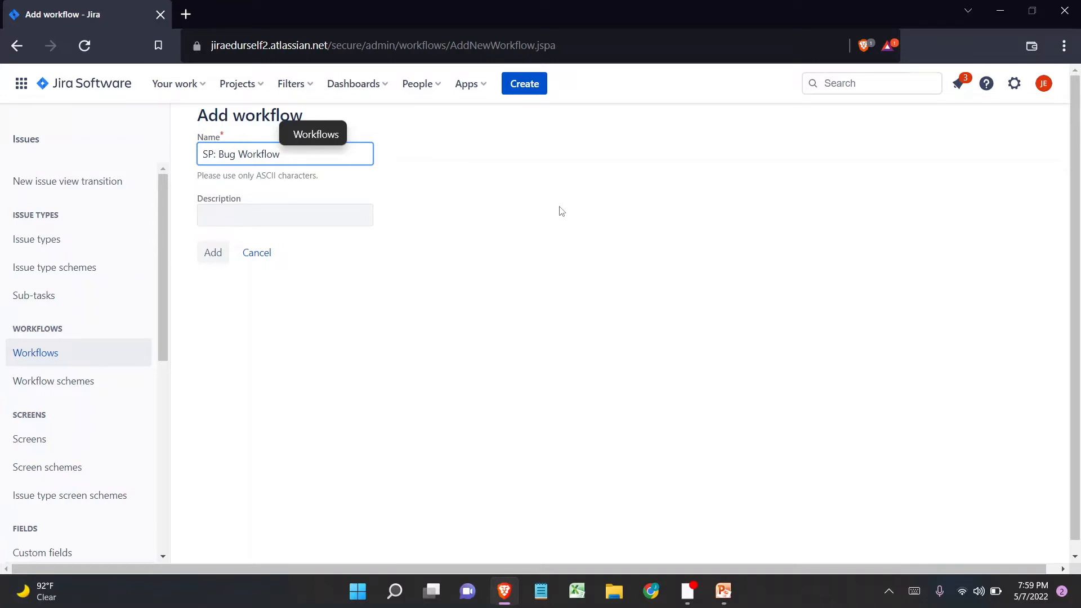
pyautogui.moveTo(332, 154); pyautogui.dragTo(202, 154)
pyautogui.click(438, 152)
pyautogui.click(215, 155)
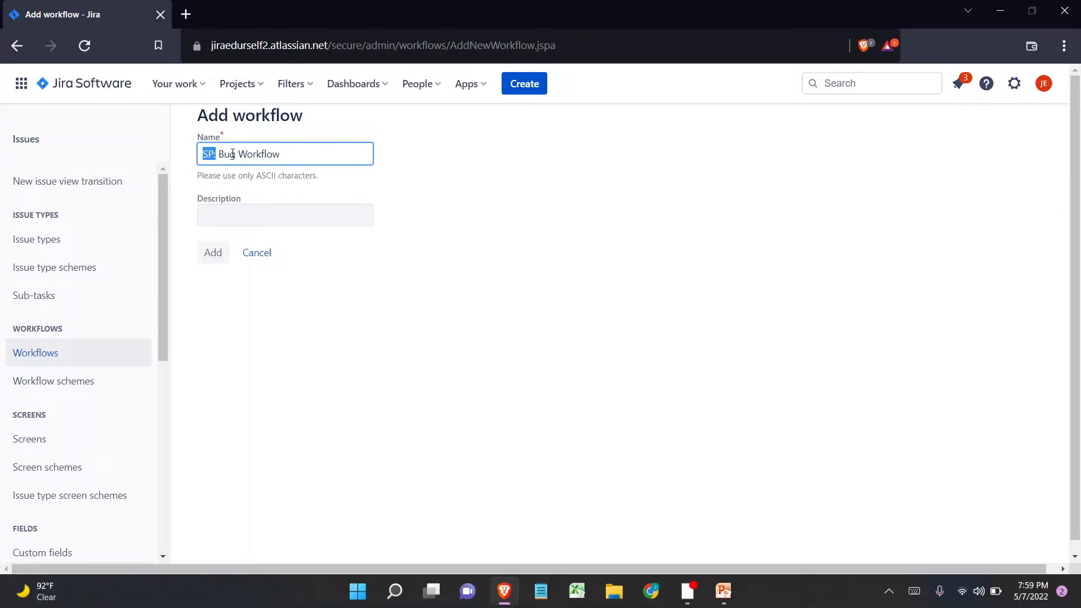
pyautogui.doubleClick(232, 154)
pyautogui.moveTo(239, 151); pyautogui.dragTo(279, 151)
pyautogui.click(218, 253)
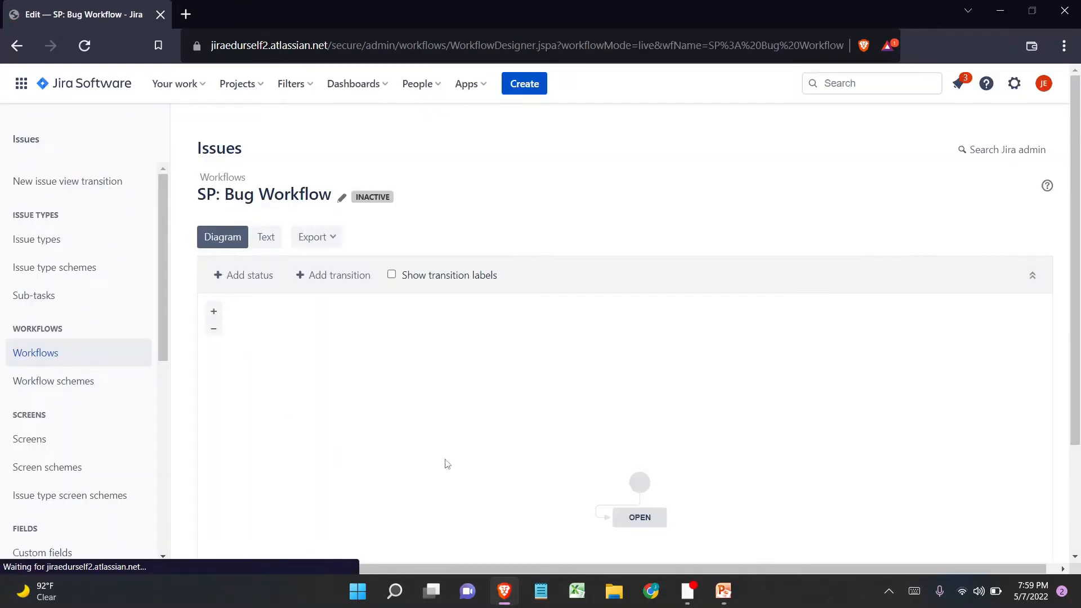
# - Examine the new workflow's inactive status label and its text view, and return to the diagram view
pyautogui.scroll(-3, 574, 248)
pyautogui.scroll(1, 461, 103)
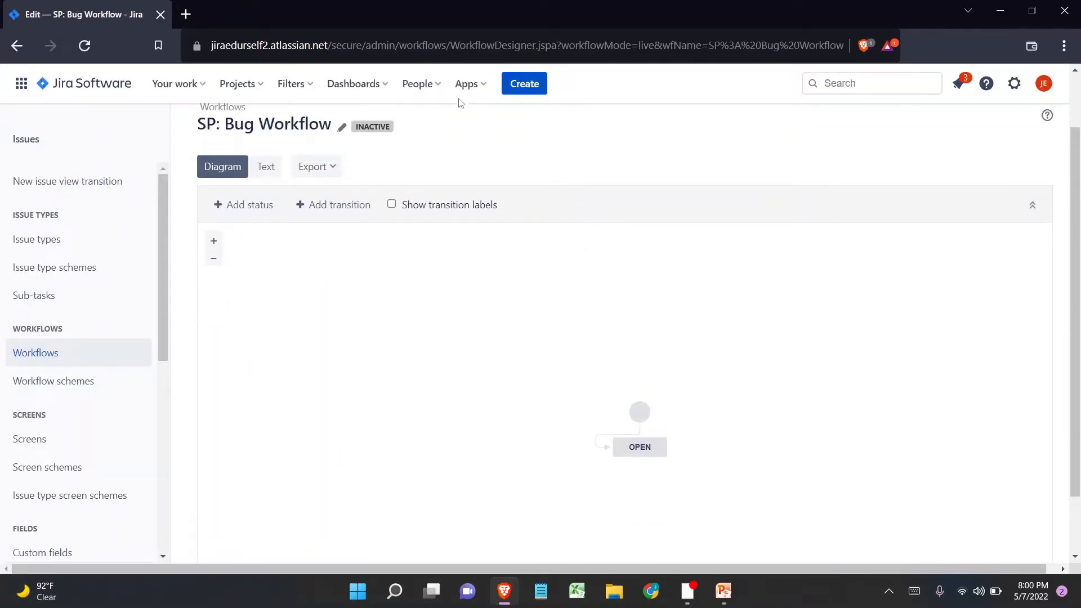
pyautogui.moveTo(355, 127); pyautogui.dragTo(388, 128)
pyautogui.click(266, 167)
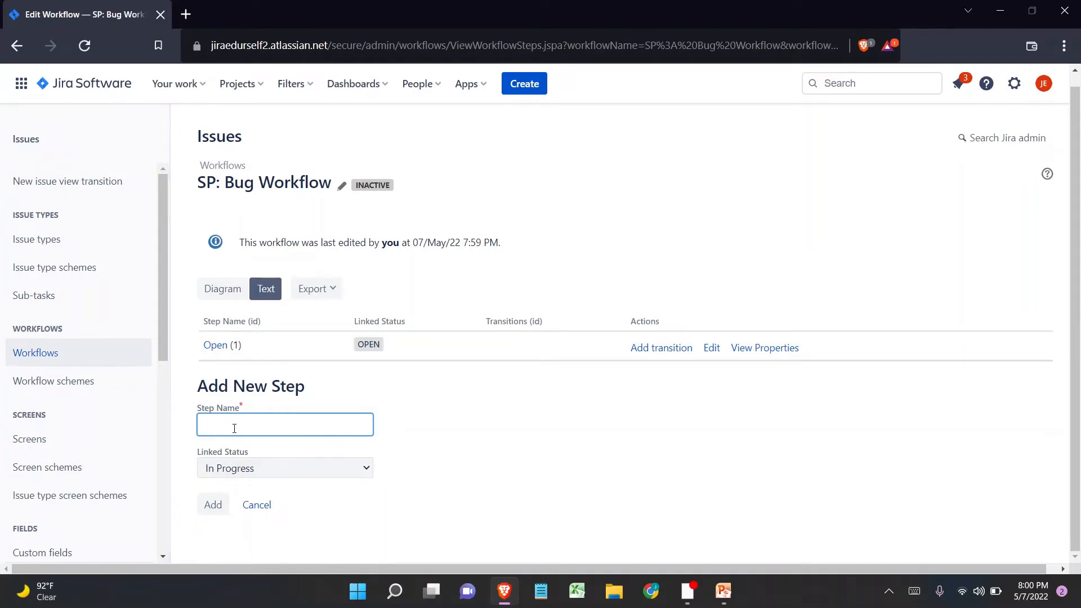
pyautogui.click(231, 287)
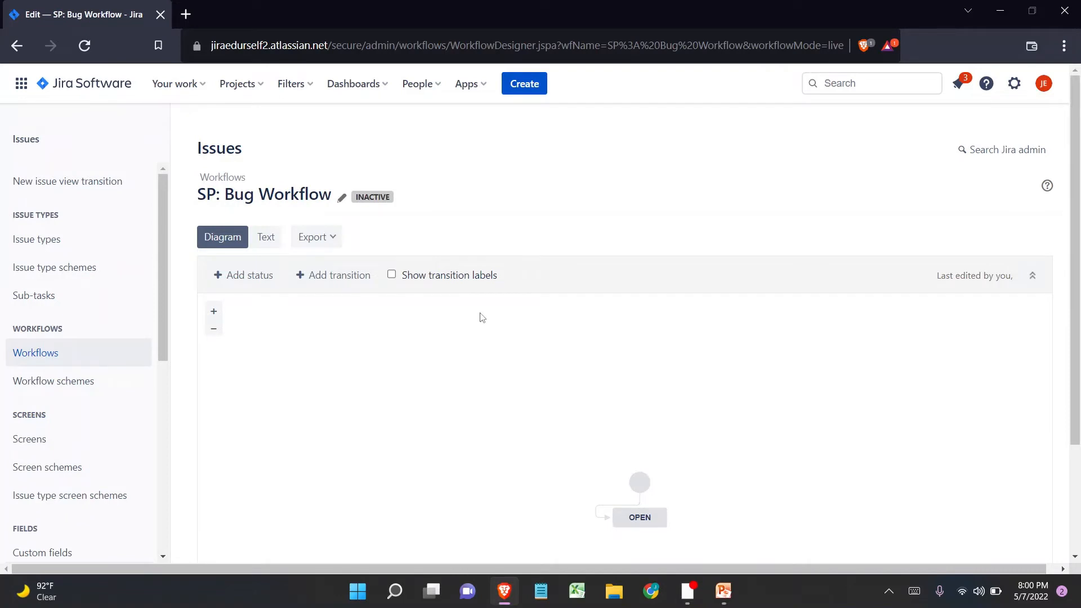
# - Move the start node and the Open status up and to the left in the diagram, and switch to the PowerPoint slide show
pyautogui.moveTo(639, 482); pyautogui.dragTo(447, 326)
pyautogui.moveTo(624, 501); pyautogui.dragTo(493, 367)
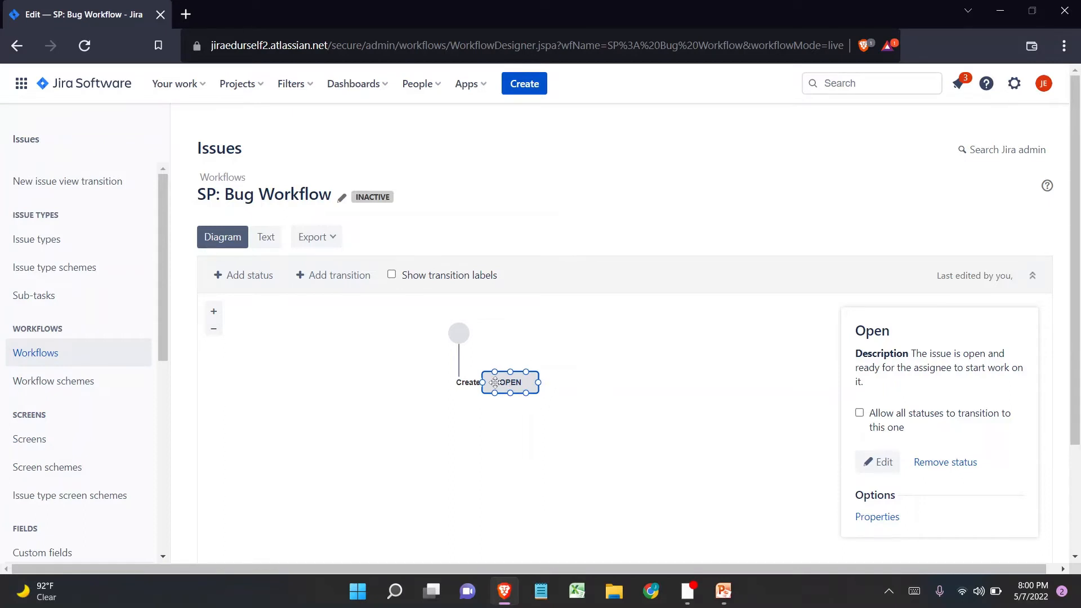
pyautogui.hotkey('alt', 'Tab')
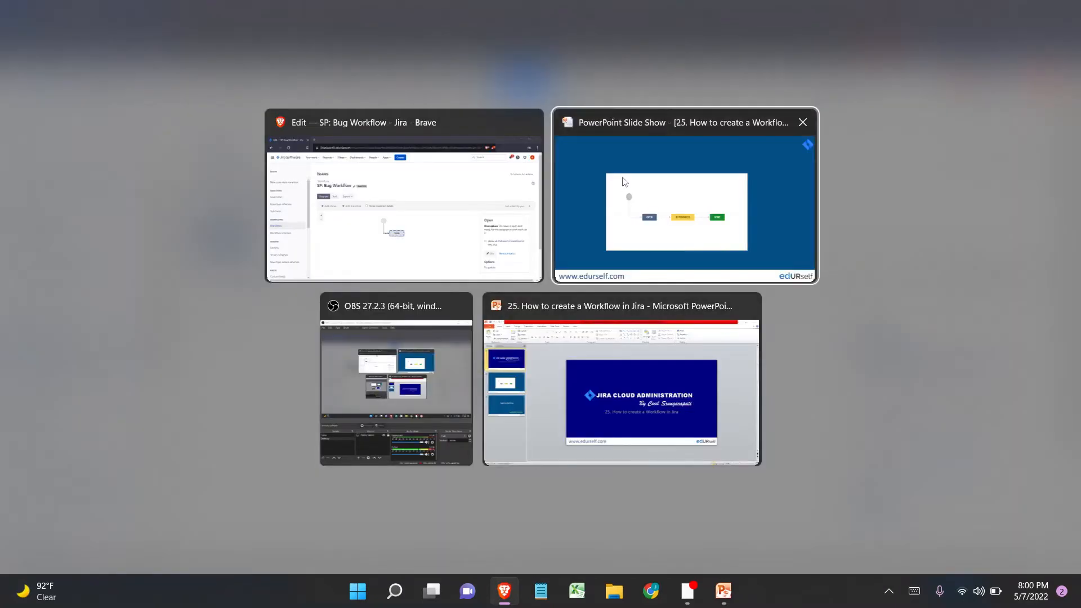
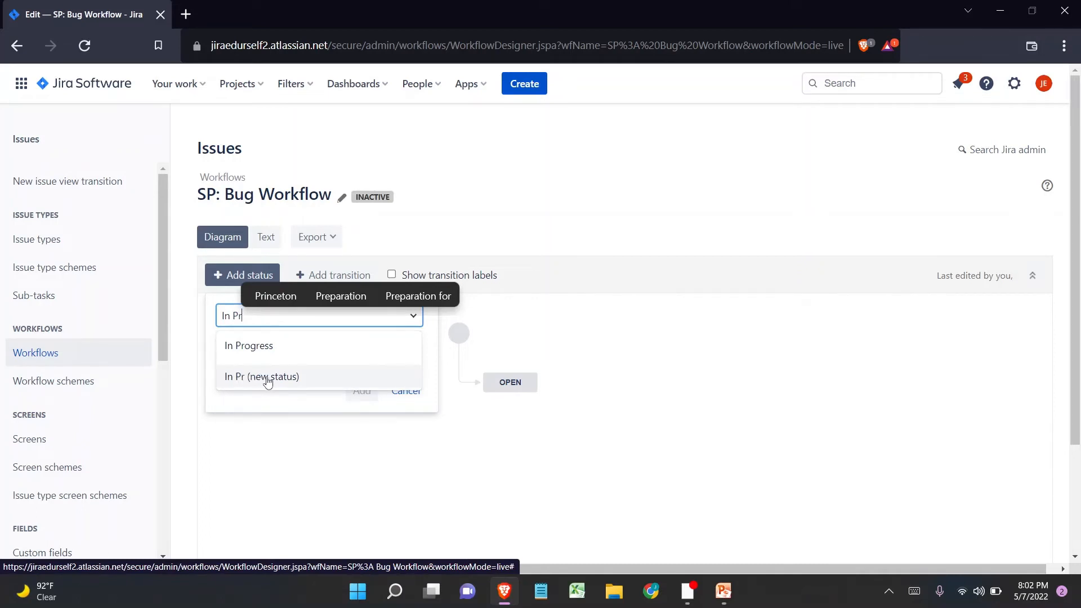
# - Add the existing In Progress status without allowing all statuses to transition to it, and align it to the right of Open
pyautogui.click(251, 346)
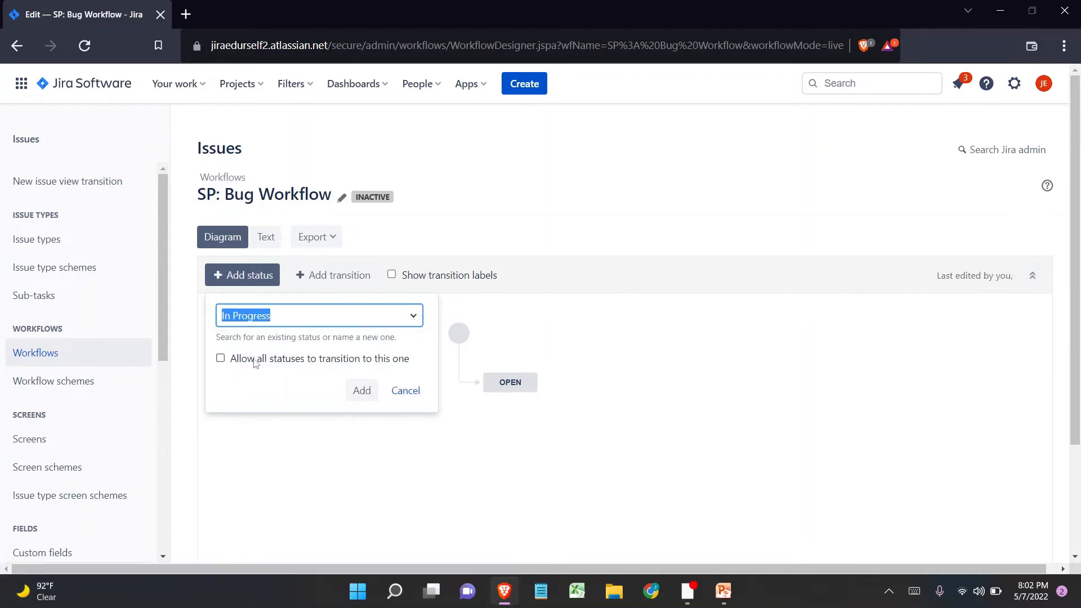
pyautogui.click(250, 394)
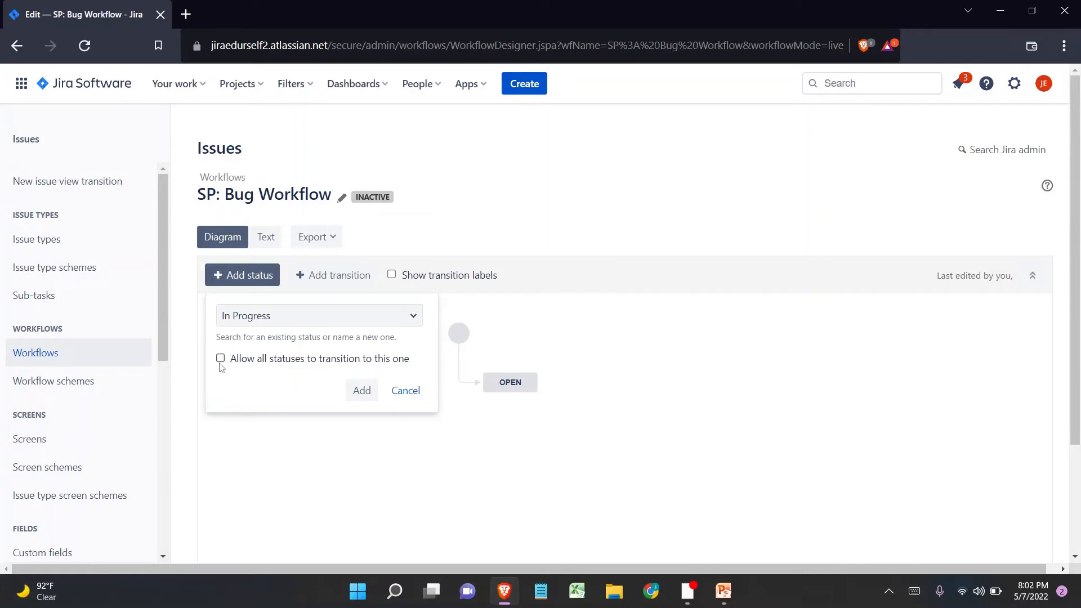
pyautogui.click(362, 390)
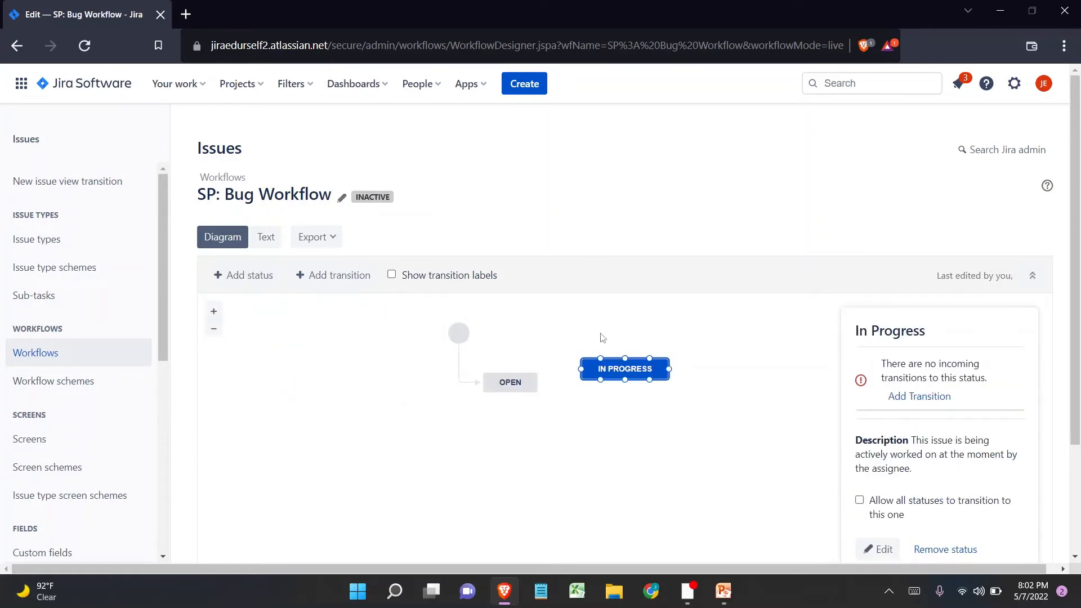
pyautogui.moveTo(623, 361); pyautogui.dragTo(627, 375)
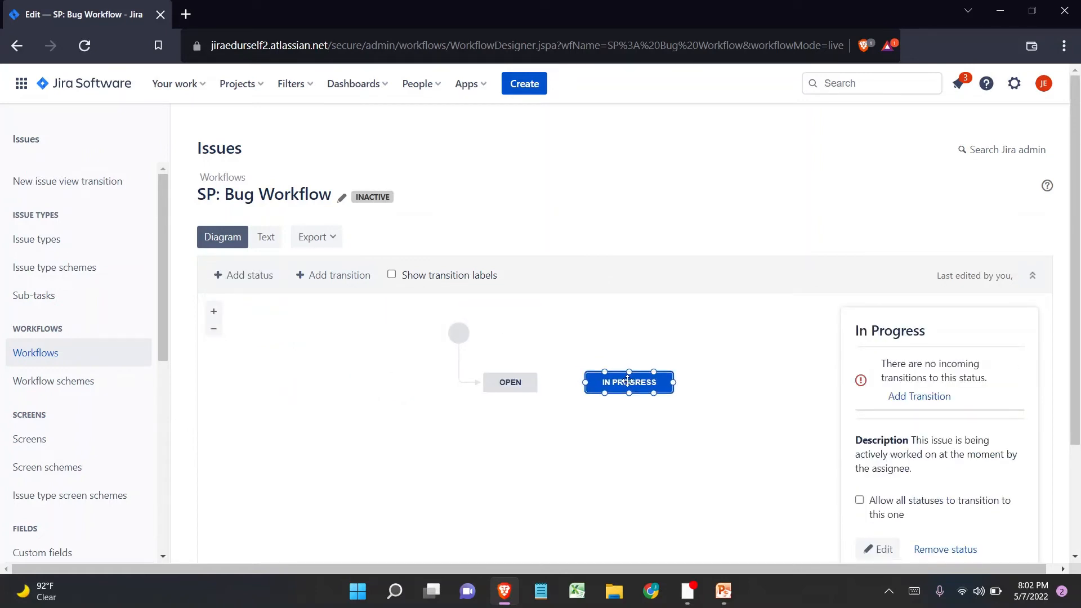
pyautogui.click(552, 449)
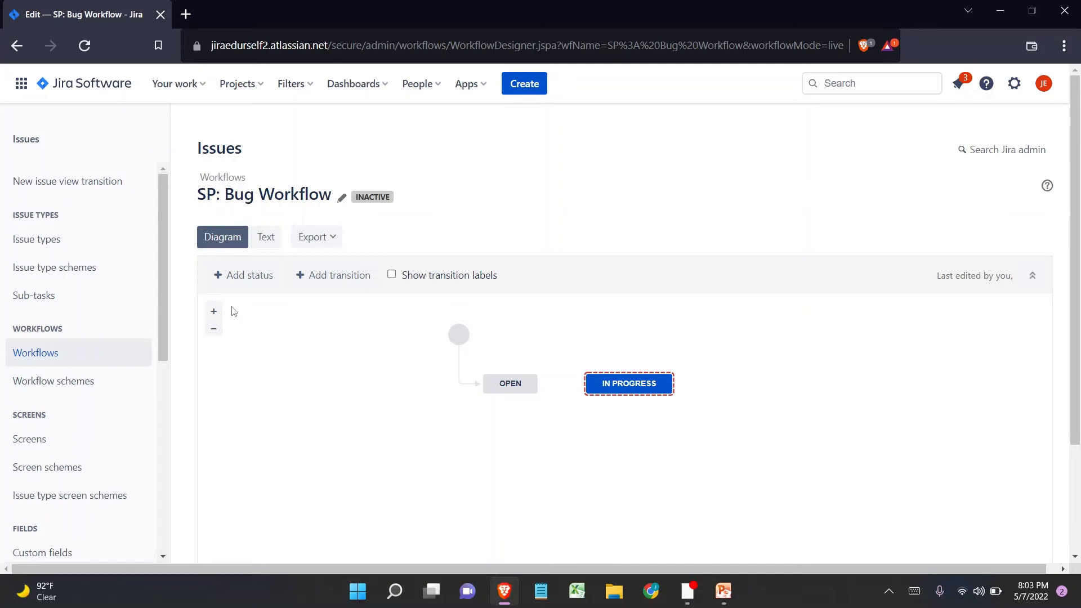
# - Add the existing Done status to the workflow and place it in line to the right of In Progress
pyautogui.click(233, 281)
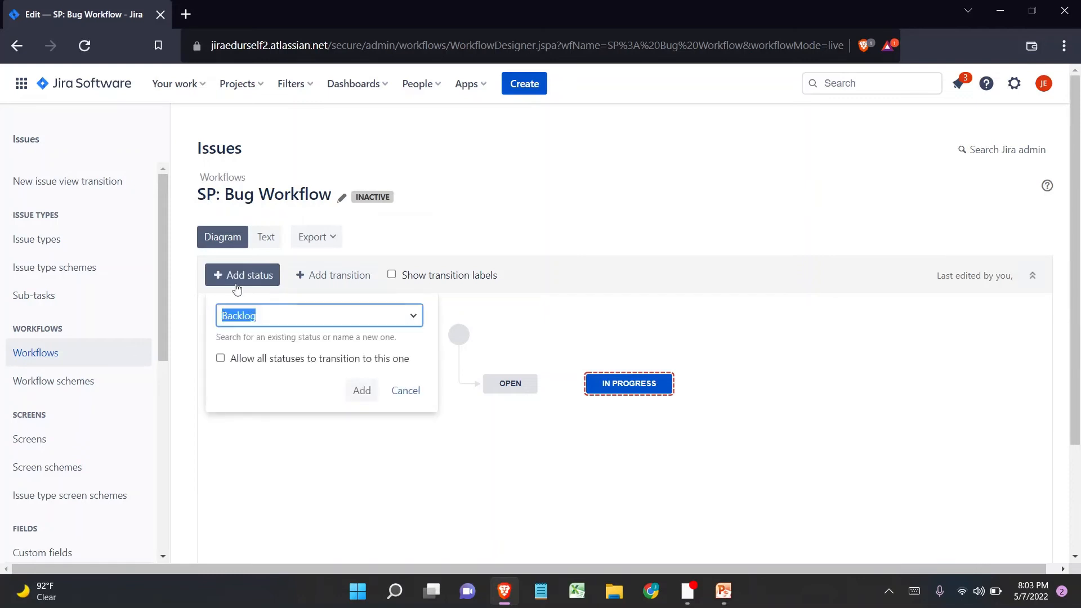
pyautogui.write('Done')
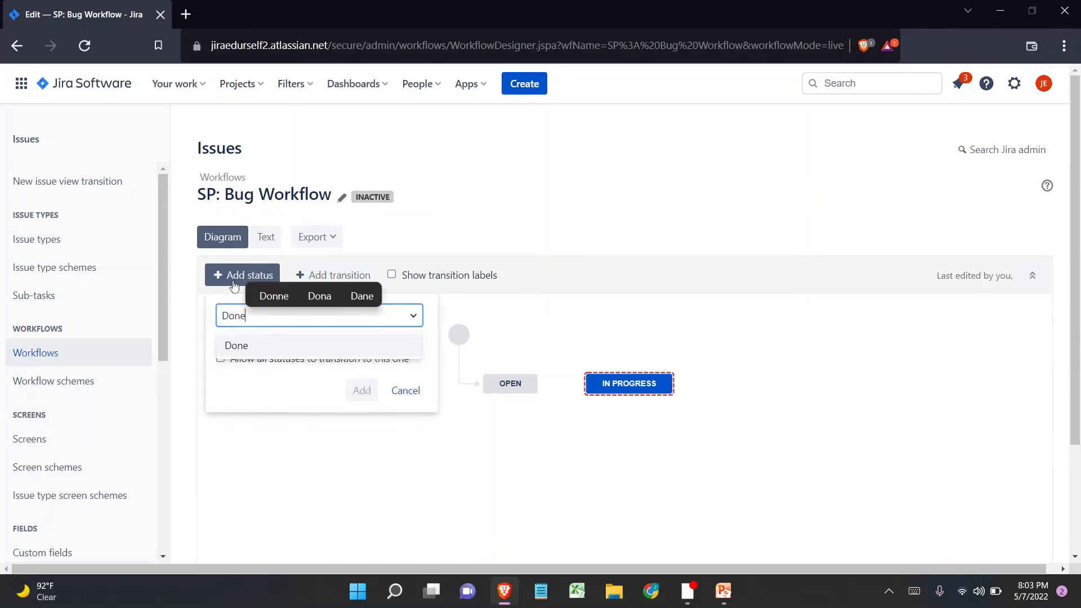
pyautogui.click(278, 345)
pyautogui.click(355, 386)
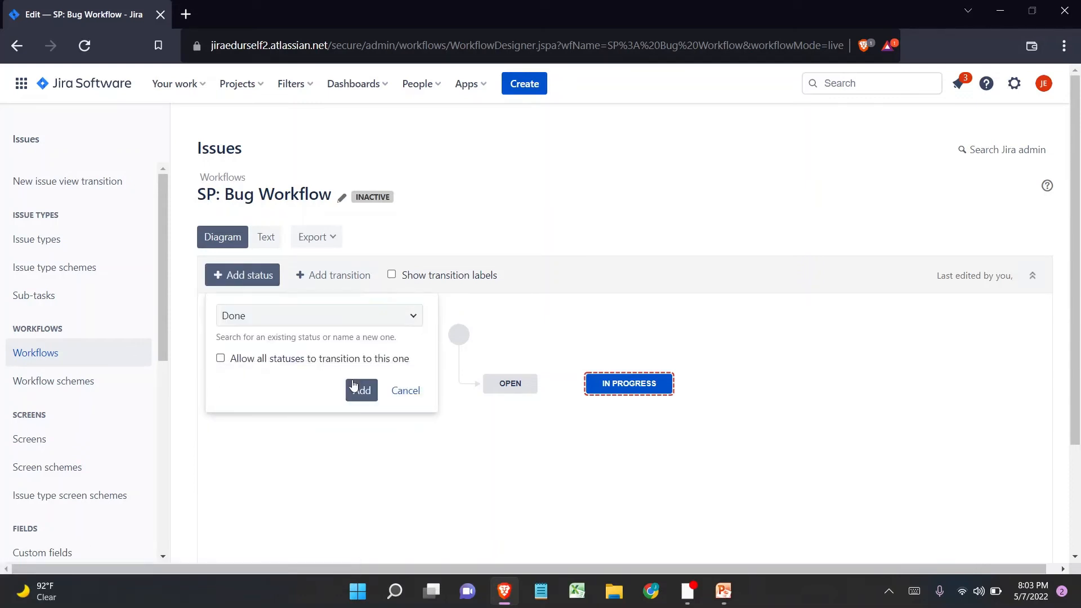
pyautogui.moveTo(627, 368); pyautogui.dragTo(776, 382)
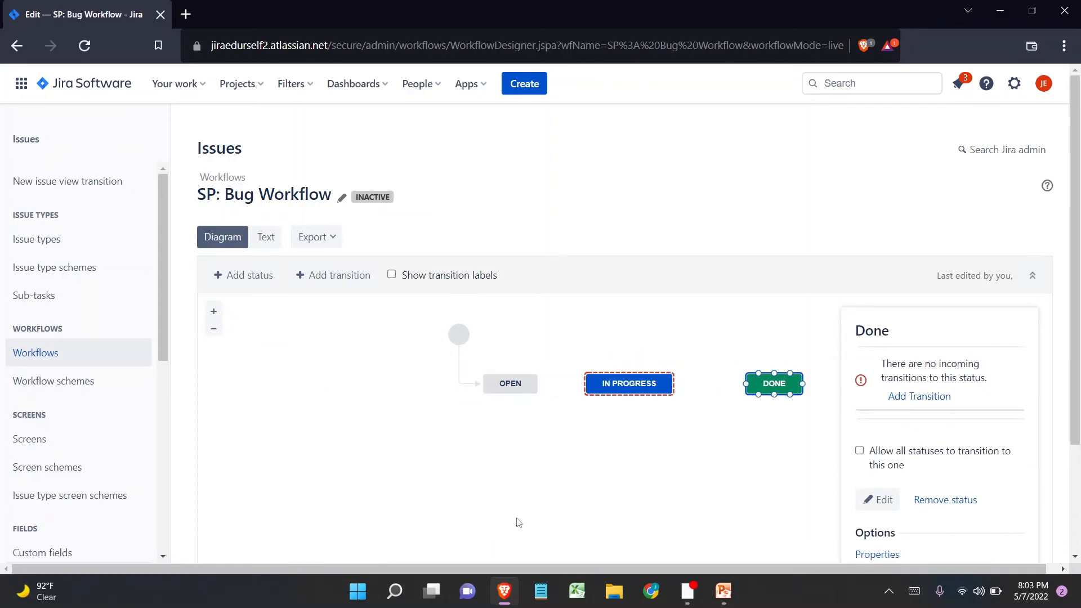
pyautogui.click(673, 499)
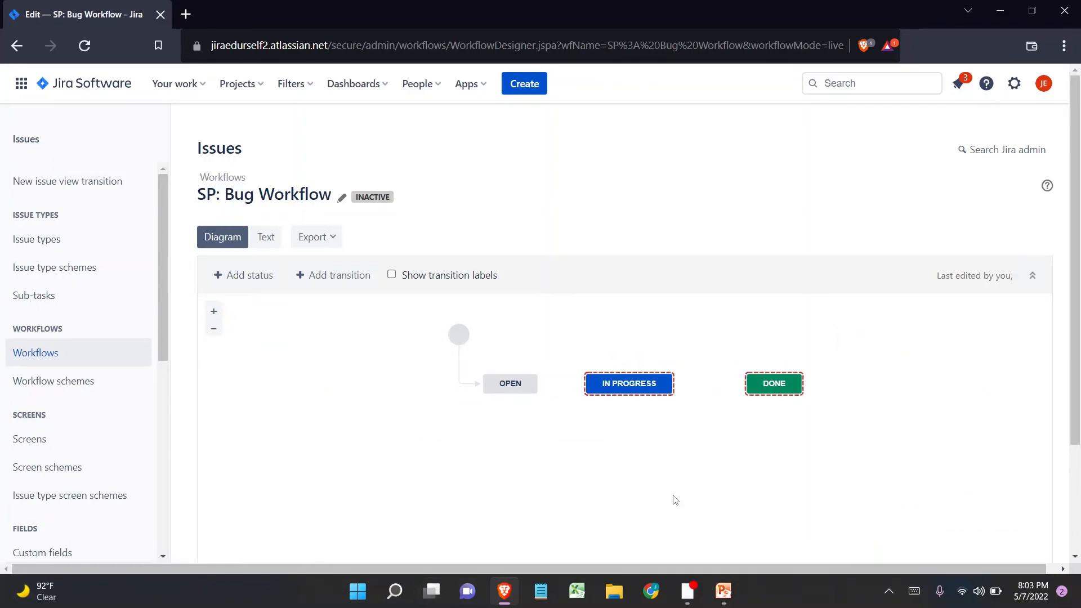
# - Draw a new transition from the Open status to the In Progress status in the diagram
pyautogui.moveTo(723, 591)
pyautogui.click(776, 514)
pyautogui.click(532, 389)
pyautogui.click(537, 383)
pyautogui.moveTo(537, 383); pyautogui.dragTo(586, 387)
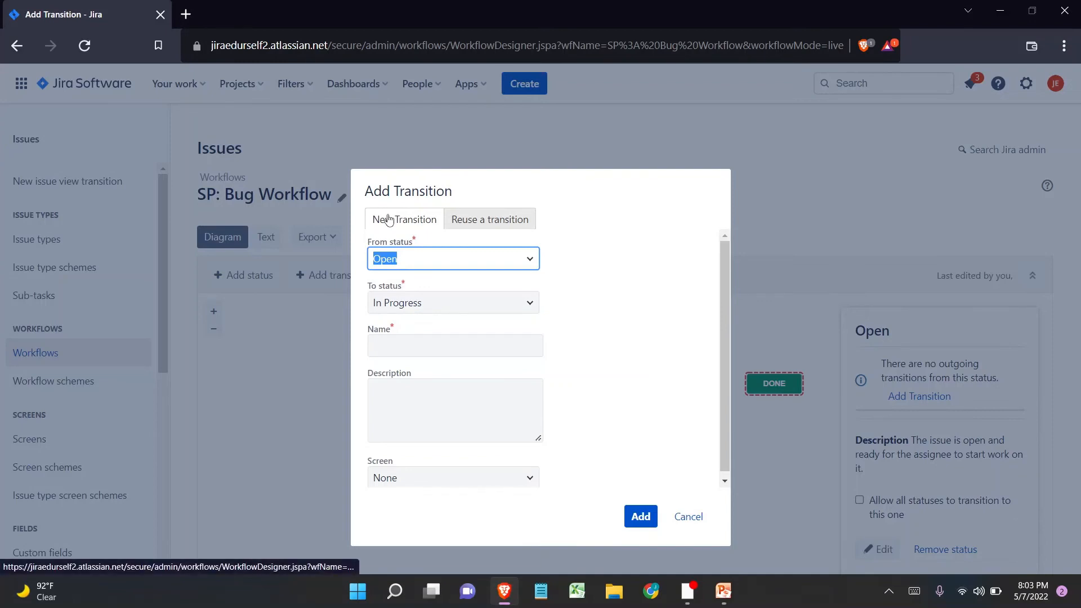
# - Name the transition from Open to In Progress "In Progress" and add it to the workflow
pyautogui.click(580, 243)
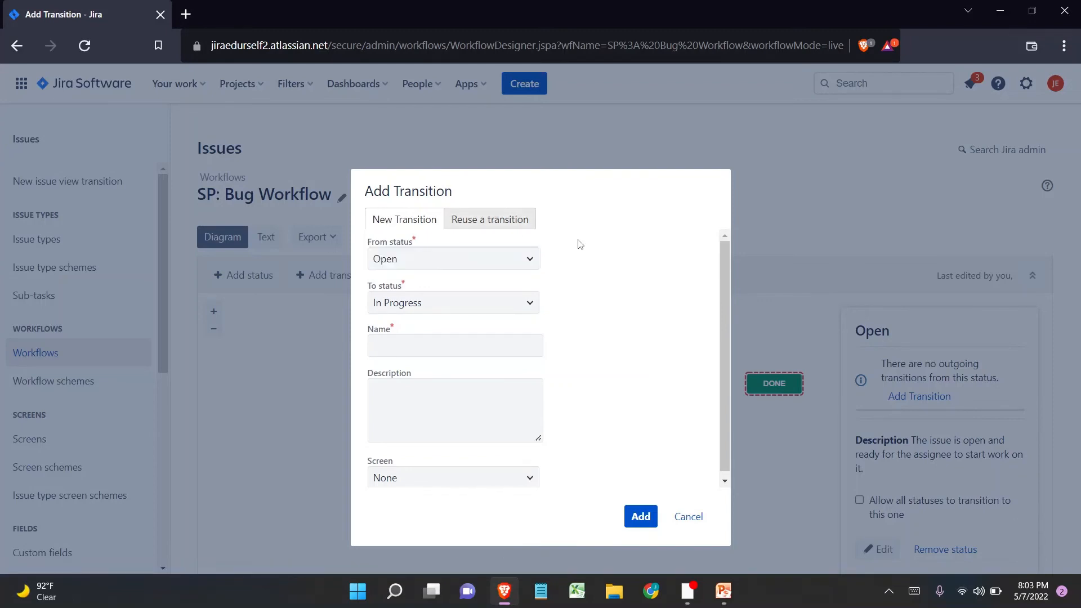
pyautogui.click(388, 260)
pyautogui.click(616, 256)
pyautogui.click(414, 309)
pyautogui.hotkey('ctrl', 'c')
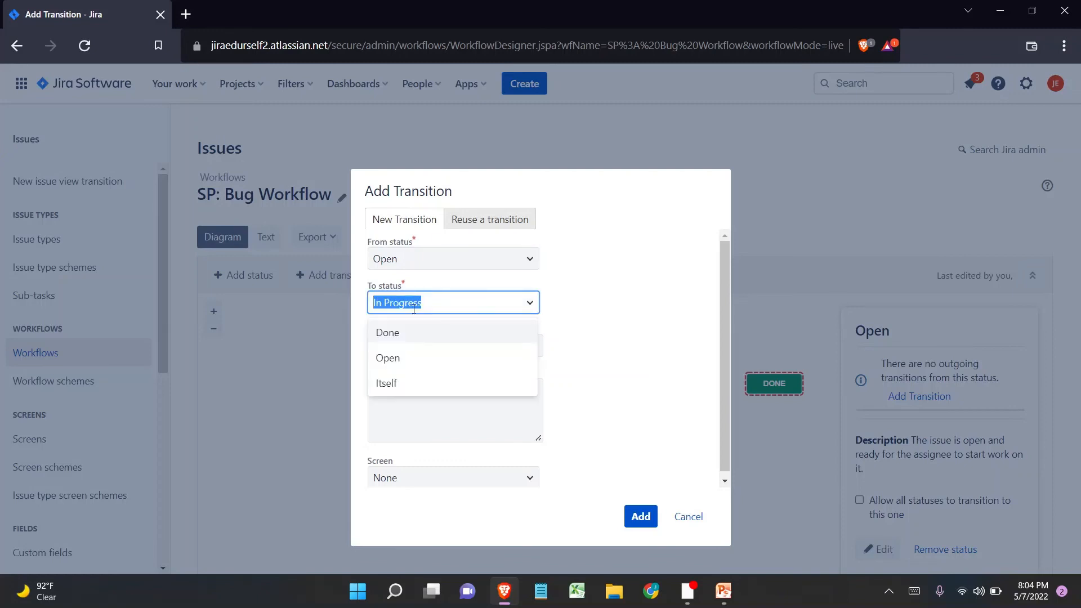
pyautogui.click(627, 284)
pyautogui.click(412, 354)
pyautogui.hotkey('ctrl', 'v')
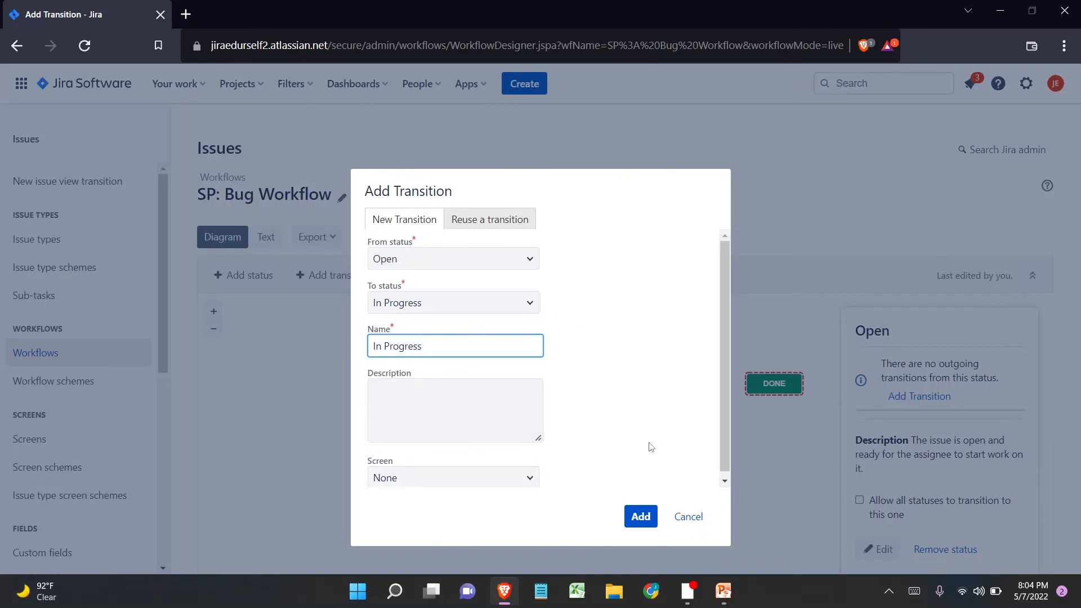
pyautogui.click(645, 514)
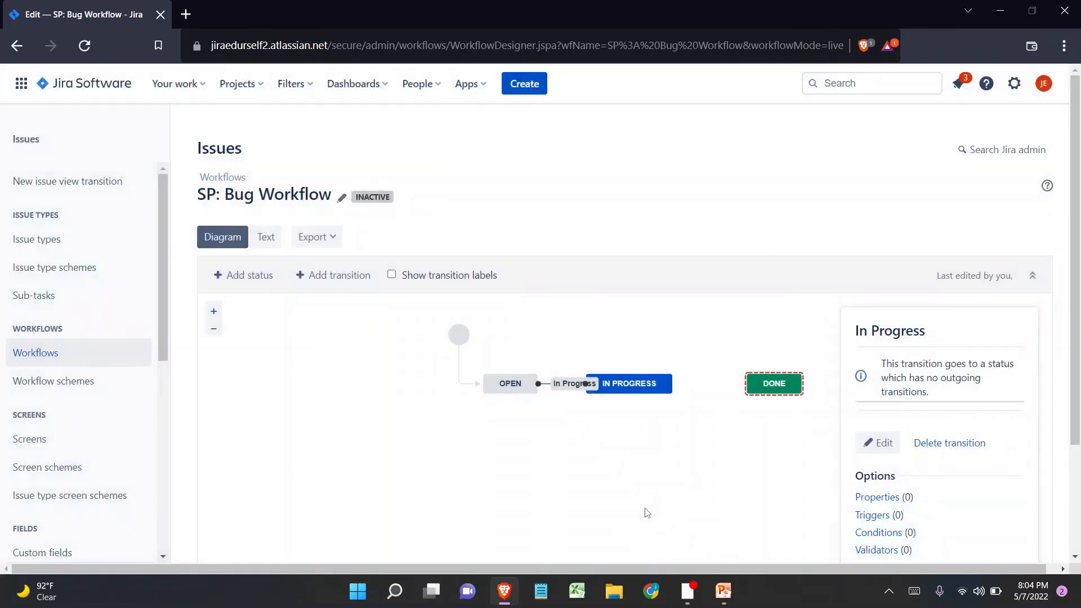
# - Inspect the Open status, the In Progress status and the transition between them in the diagram
pyautogui.click(585, 426)
pyautogui.click(512, 394)
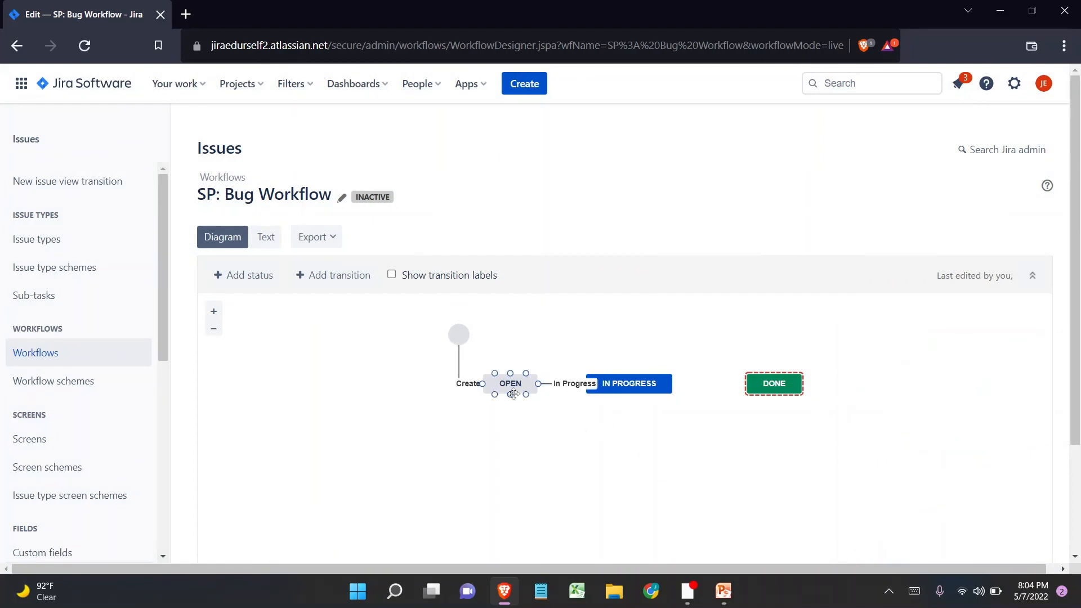
pyautogui.click(522, 415)
pyautogui.click(631, 386)
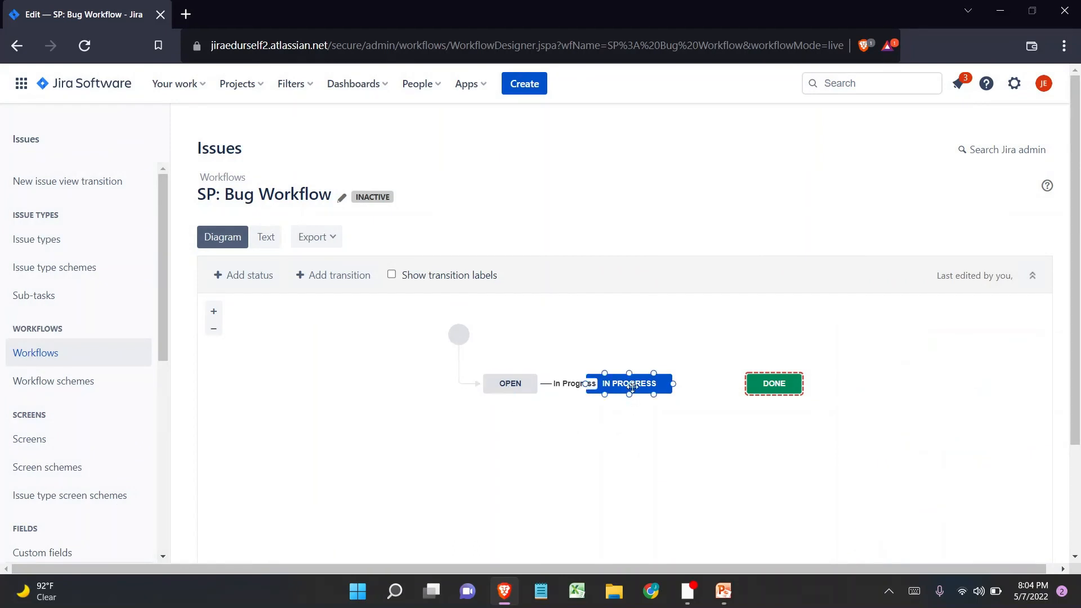
pyautogui.click(554, 385)
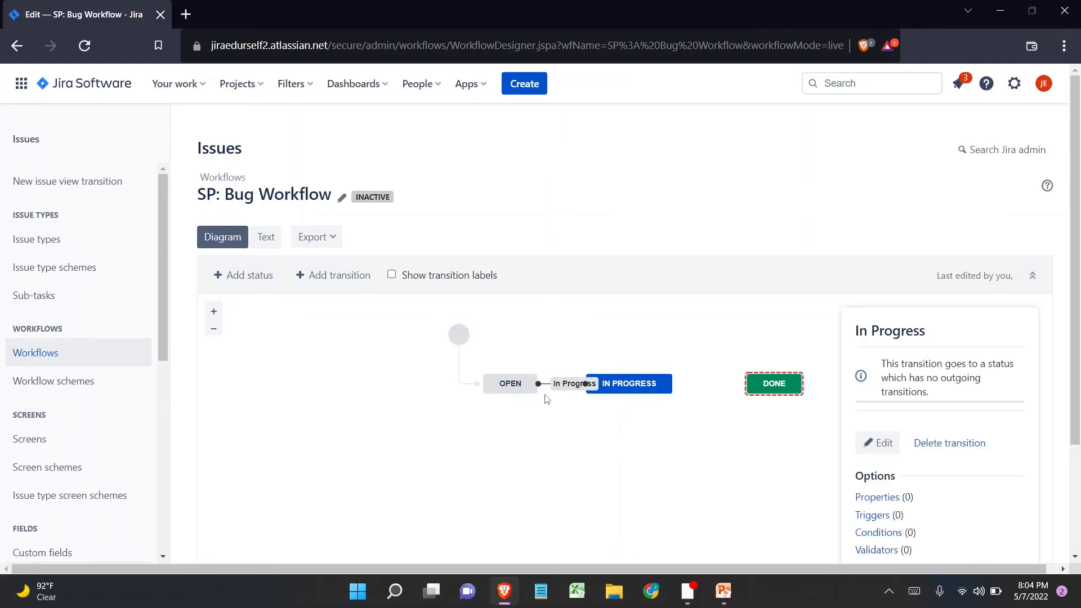
pyautogui.click(616, 449)
# - Draw a transition from the In Progress status to the Done status, name it "Done" and add it
pyautogui.click(672, 386)
pyautogui.moveTo(674, 386); pyautogui.dragTo(746, 385)
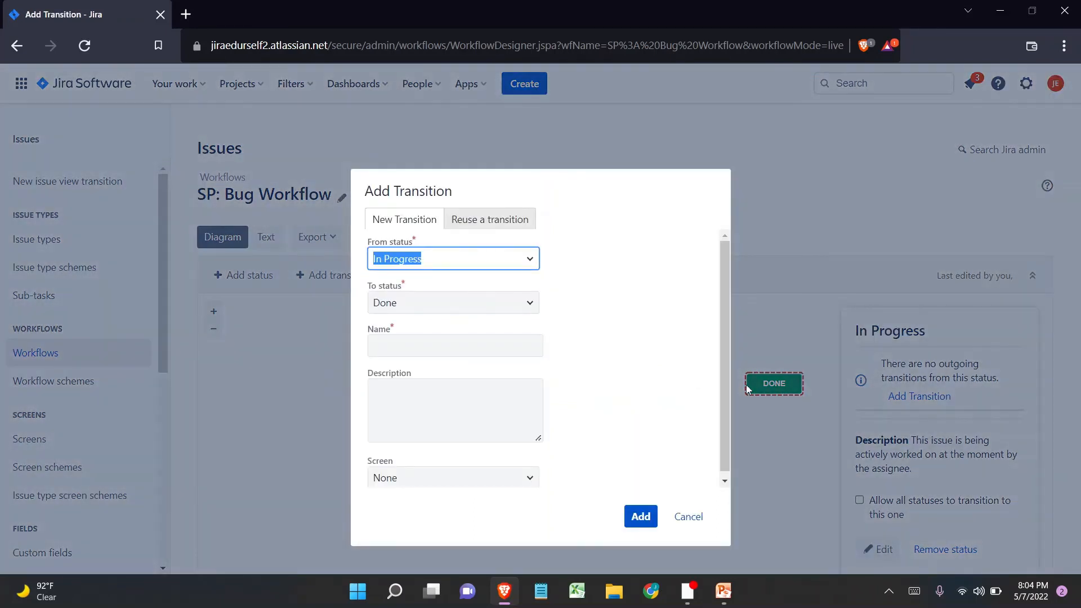
pyautogui.click(481, 350)
pyautogui.write('Done')
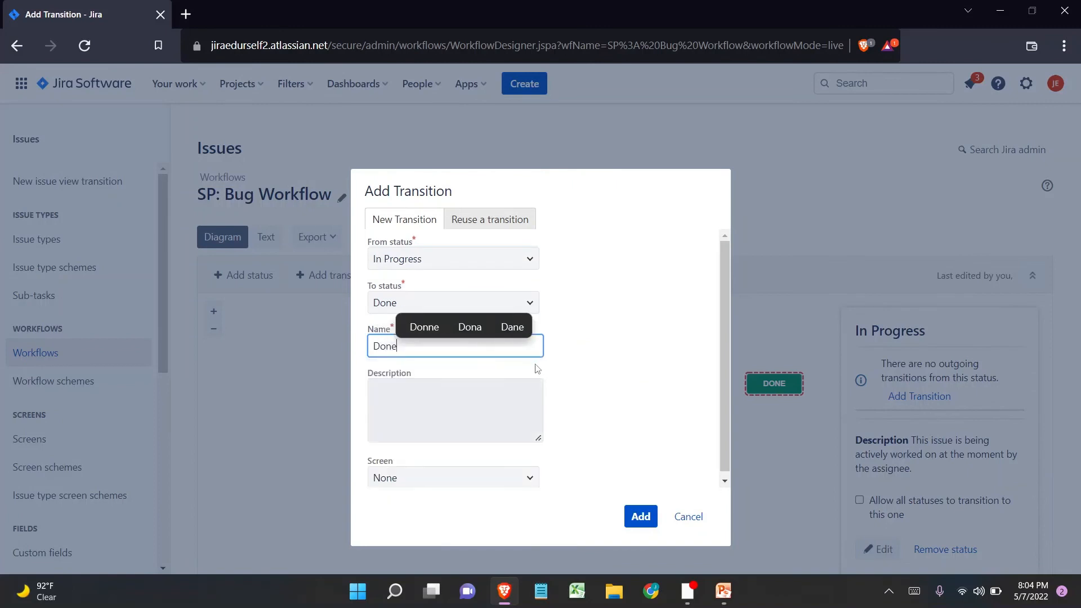
pyautogui.click(599, 316)
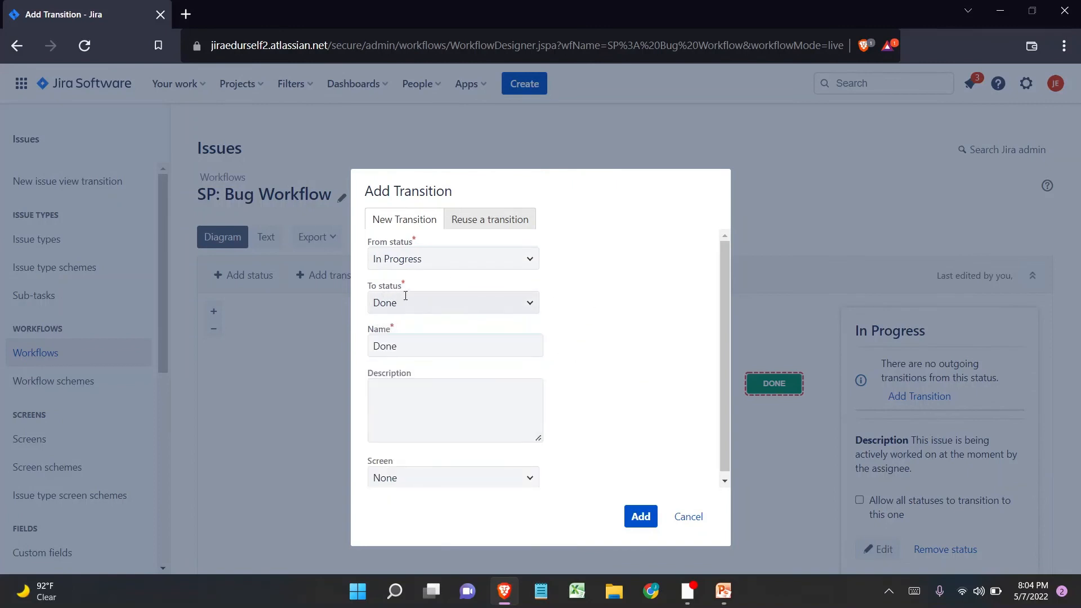
pyautogui.click(646, 519)
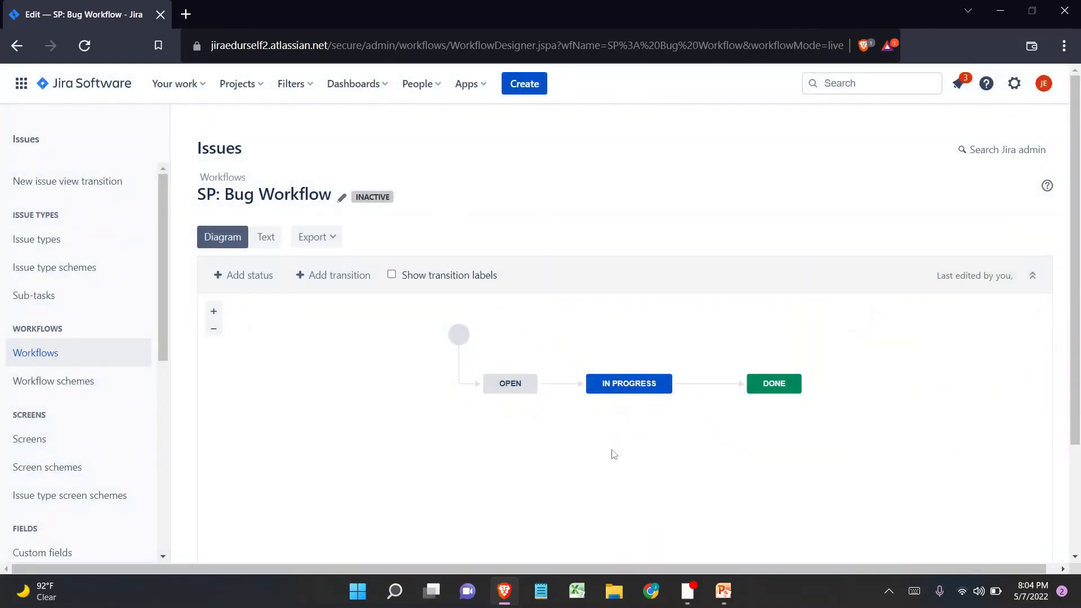
# - Move the In Progress status slightly to the right, keeping it in line between Open and Done
pyautogui.scroll(-2, 614, 456)
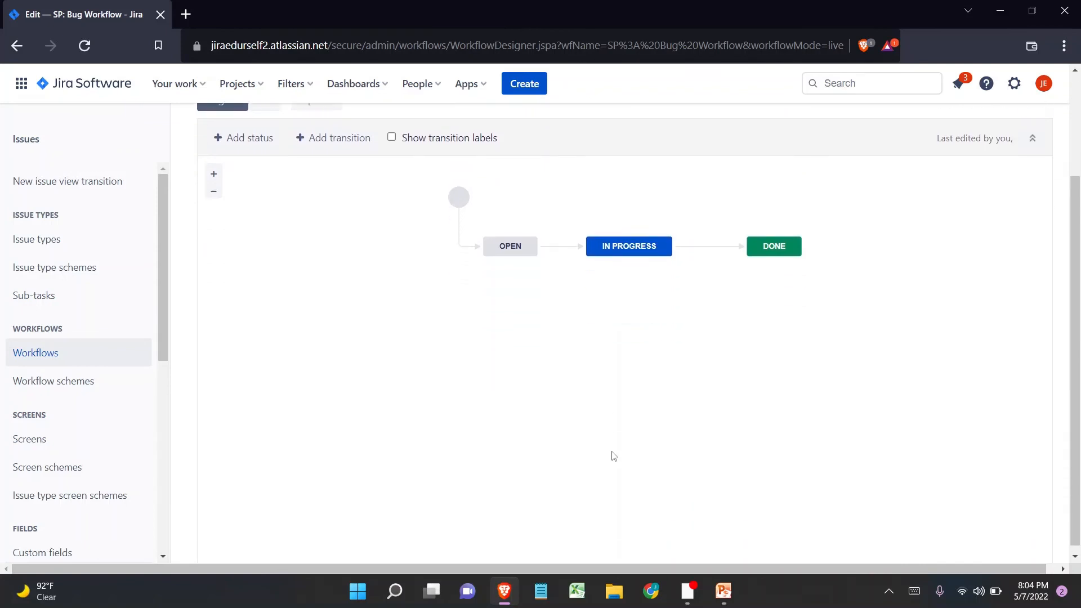
pyautogui.scroll(1, 614, 456)
pyautogui.scroll(1, 613, 456)
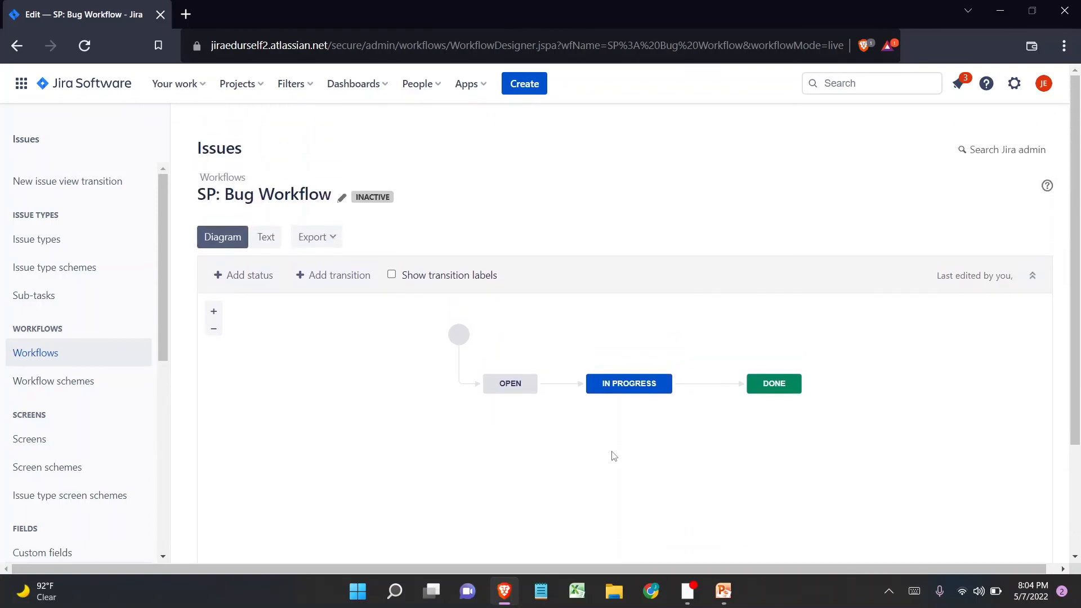
pyautogui.moveTo(629, 383); pyautogui.dragTo(643, 389)
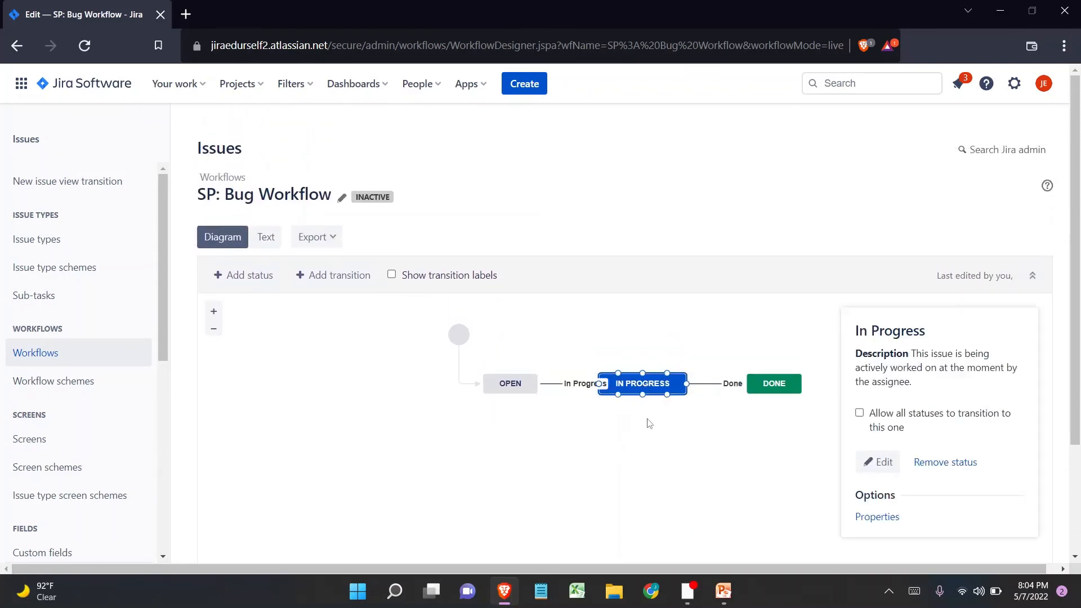
pyautogui.click(619, 515)
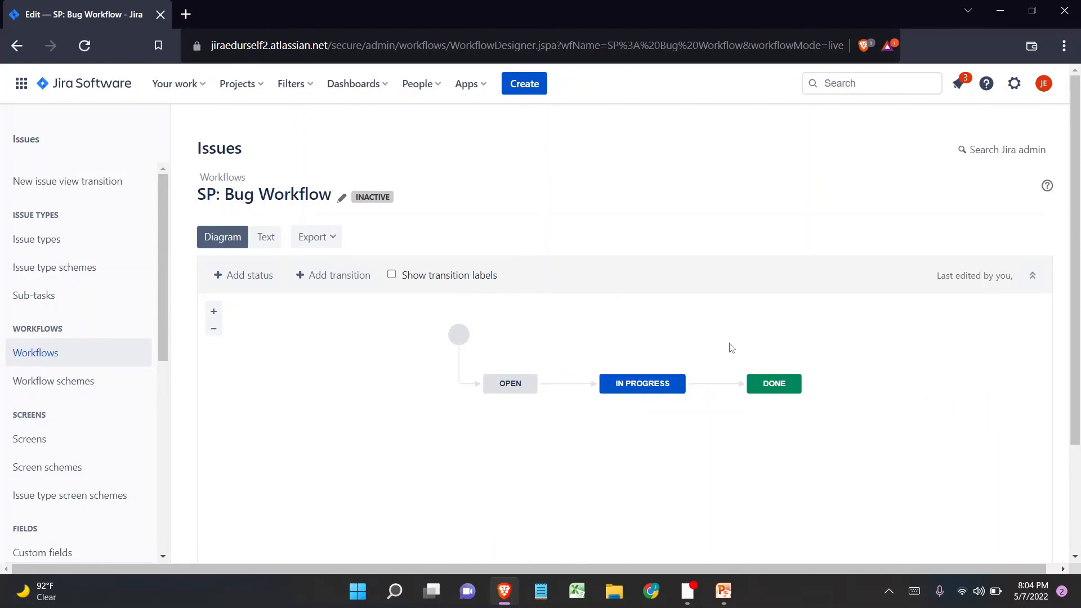
# - Copy the workflow's name and search the workflows list for "SP: Bug Workflow" among the inactive workflows
pyautogui.doubleClick(373, 200)
pyautogui.moveTo(198, 194); pyautogui.dragTo(328, 194)
pyautogui.hotkey('ctrl', 'c')
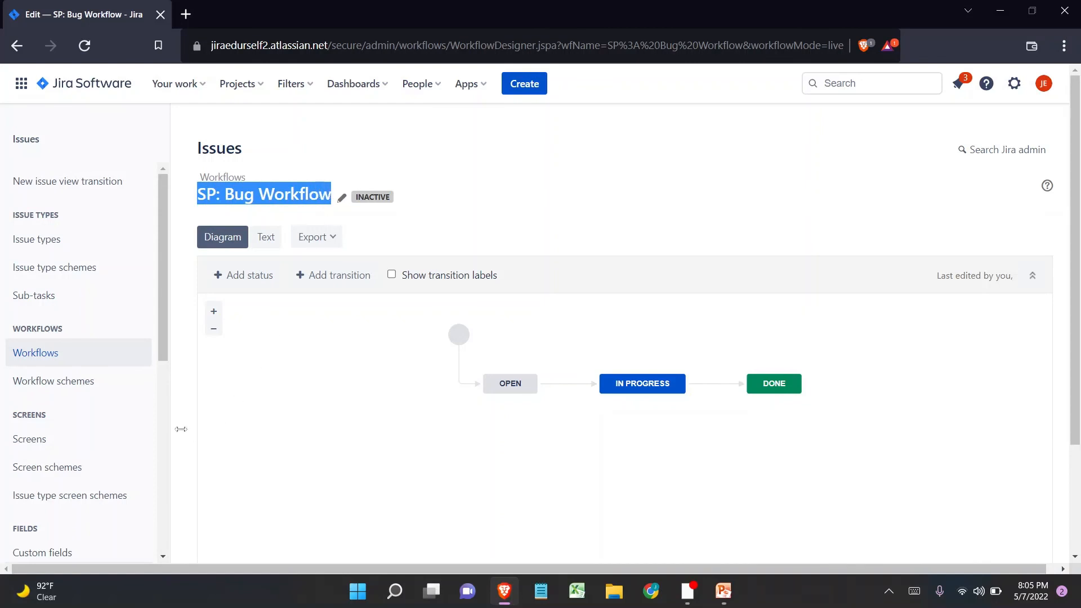
pyautogui.click(97, 356)
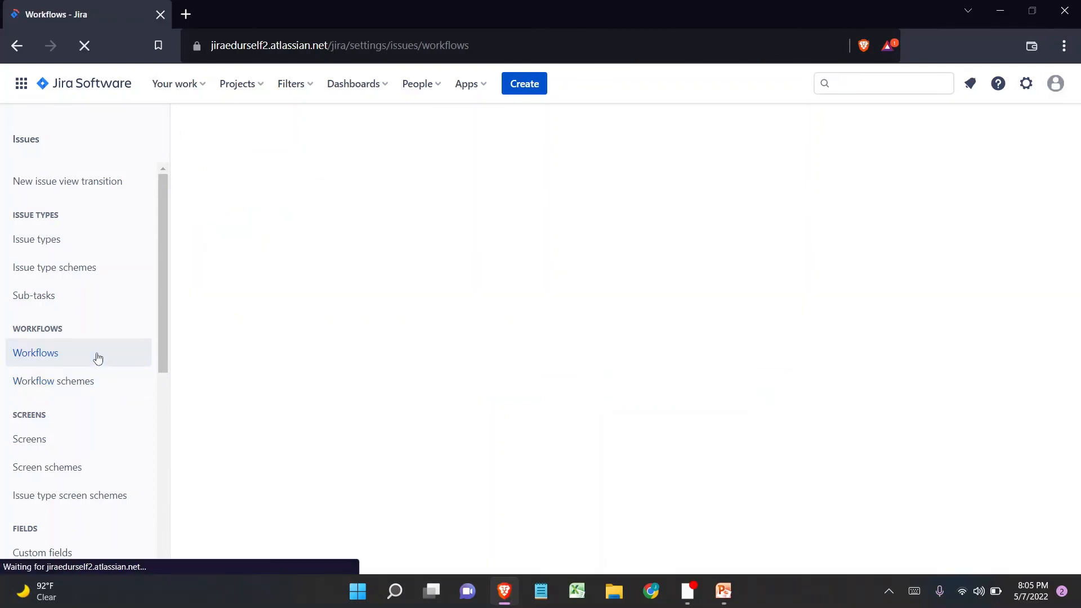
pyautogui.click(273, 201)
pyautogui.hotkey('ctrl', 'v')
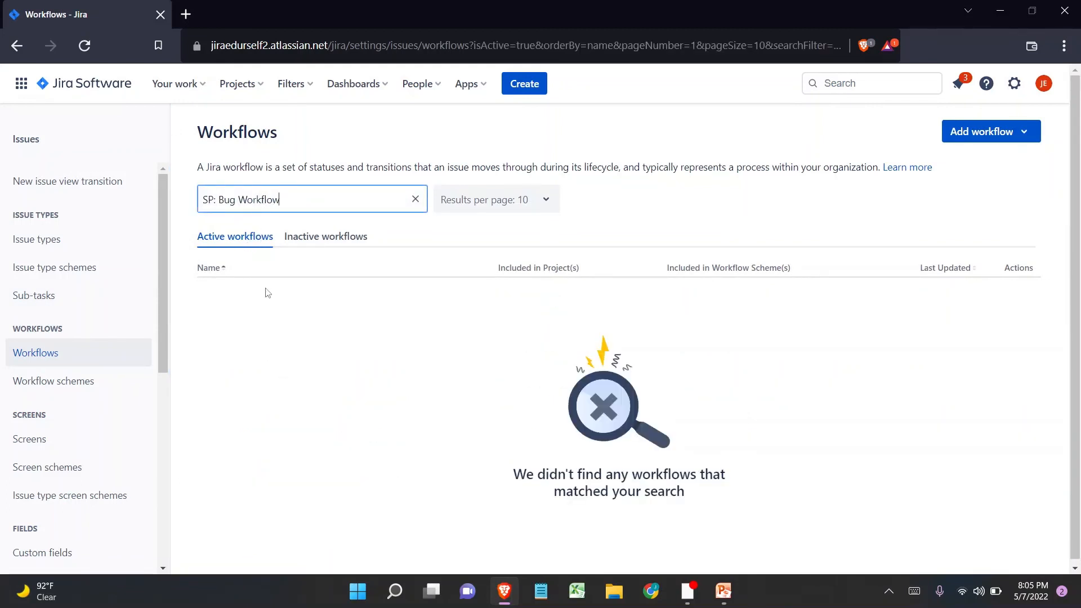
pyautogui.click(321, 236)
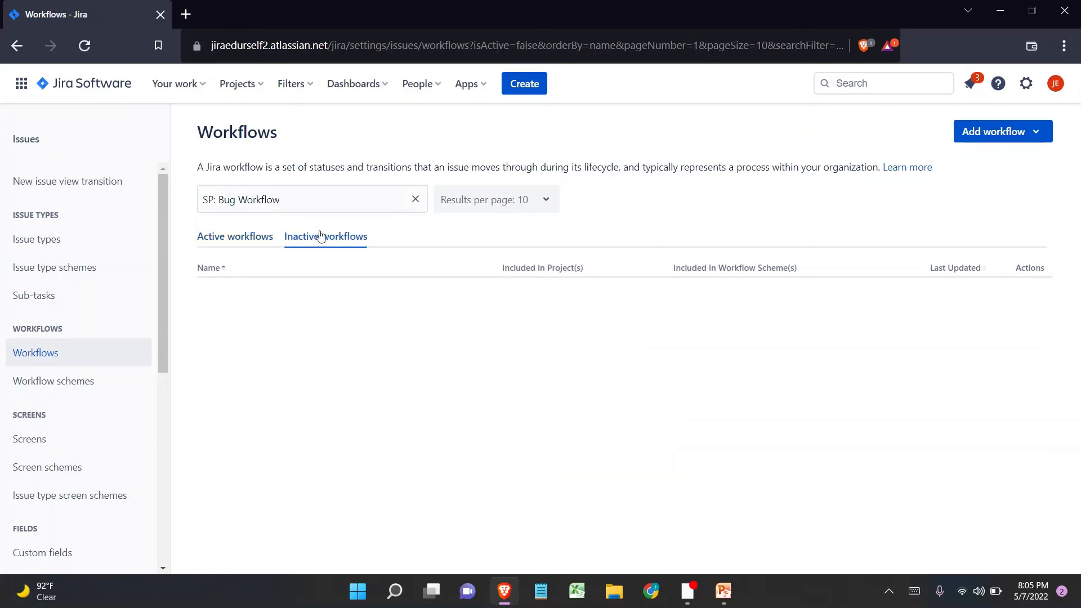
pyautogui.moveTo(274, 295); pyautogui.dragTo(227, 315)
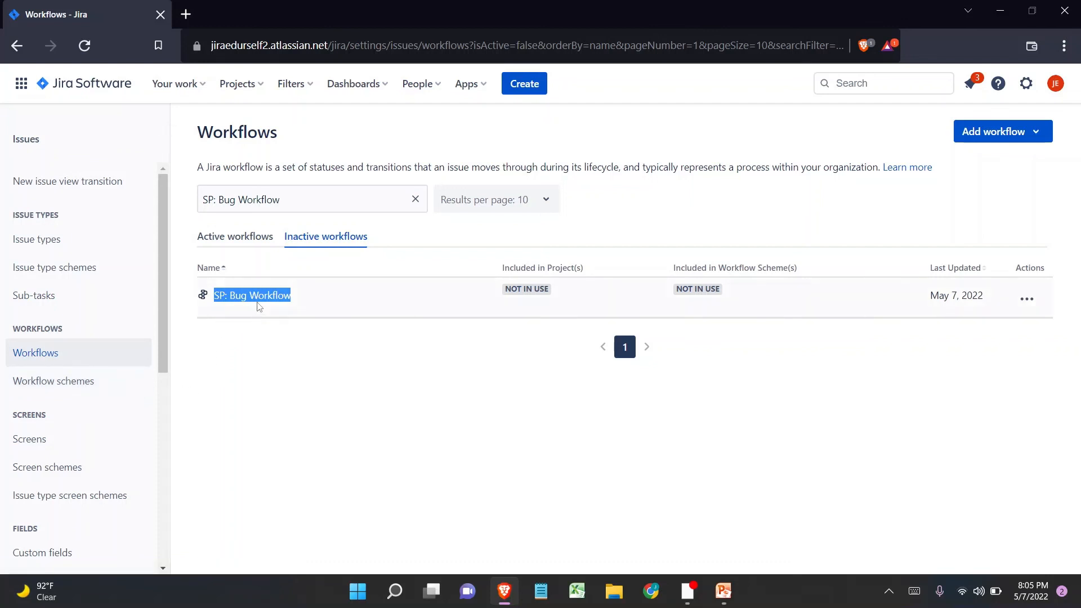
# - Switch to the PowerPoint slide show and advance from the workflow diagram to the closing slide
pyautogui.hotkey('alt', 'Tab')
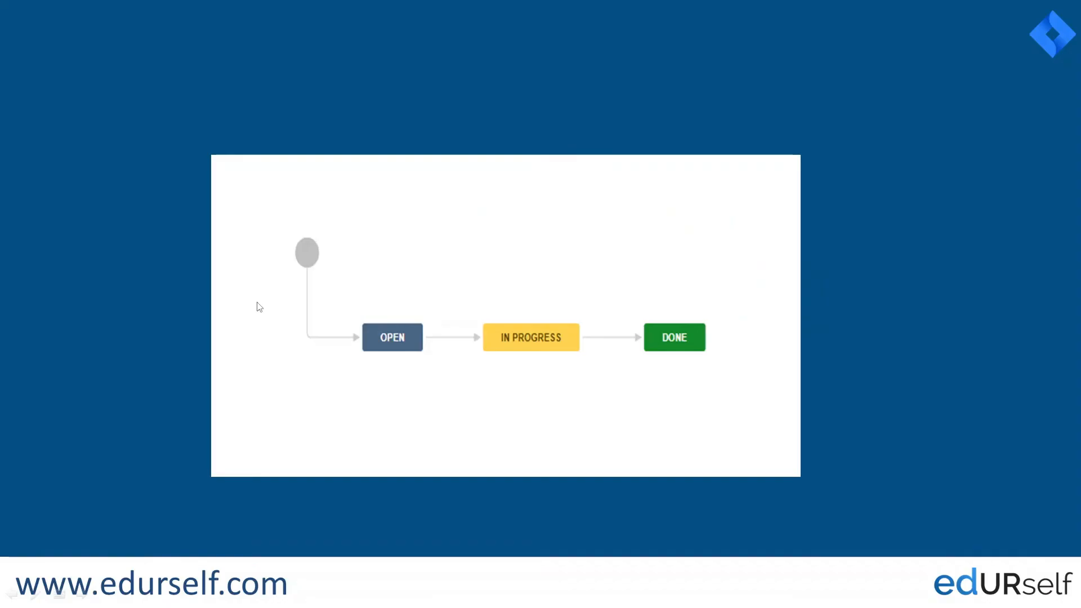
pyautogui.click(256, 302)
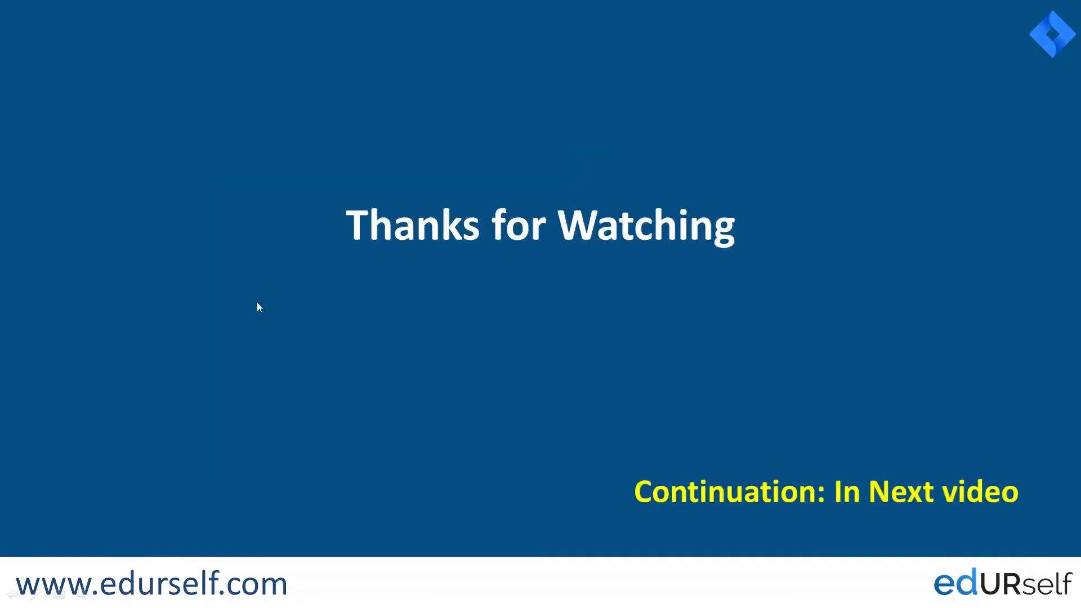